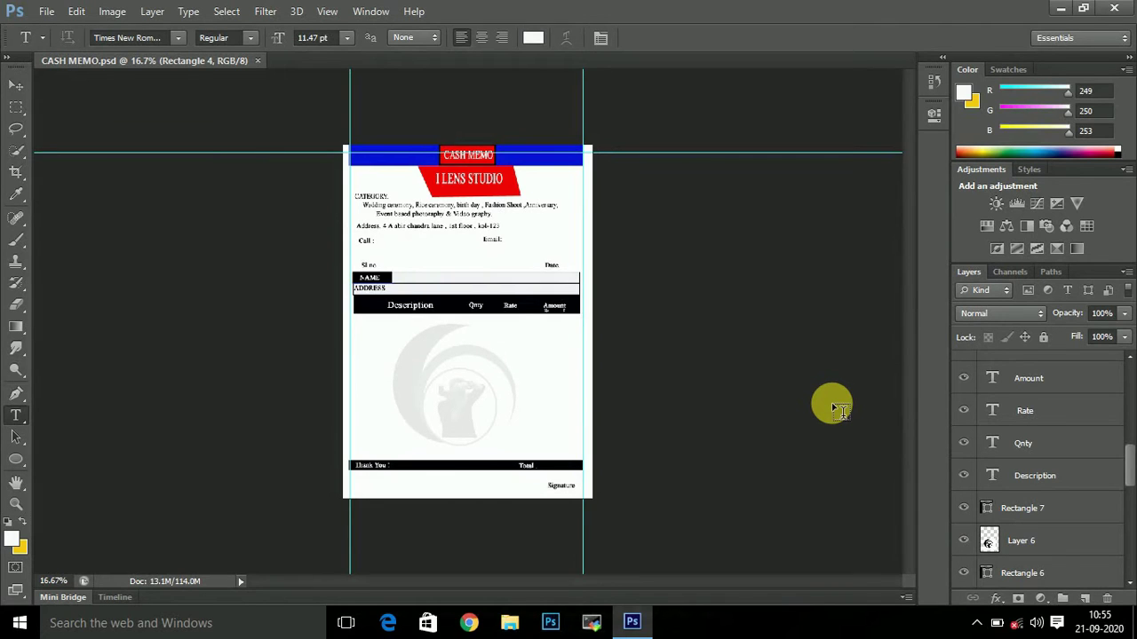
Delete the CATEGORY: label from the services line, leaving a bullet (•) in its place
key("ctrl+plus")
double_click(325, 216)
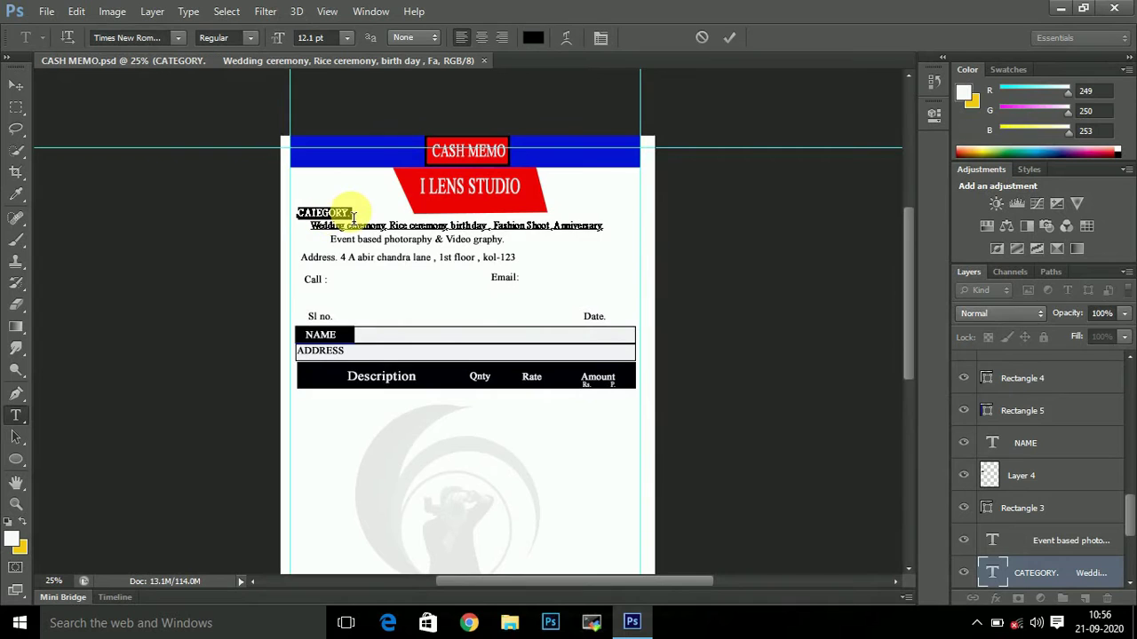
key("BackSpace")
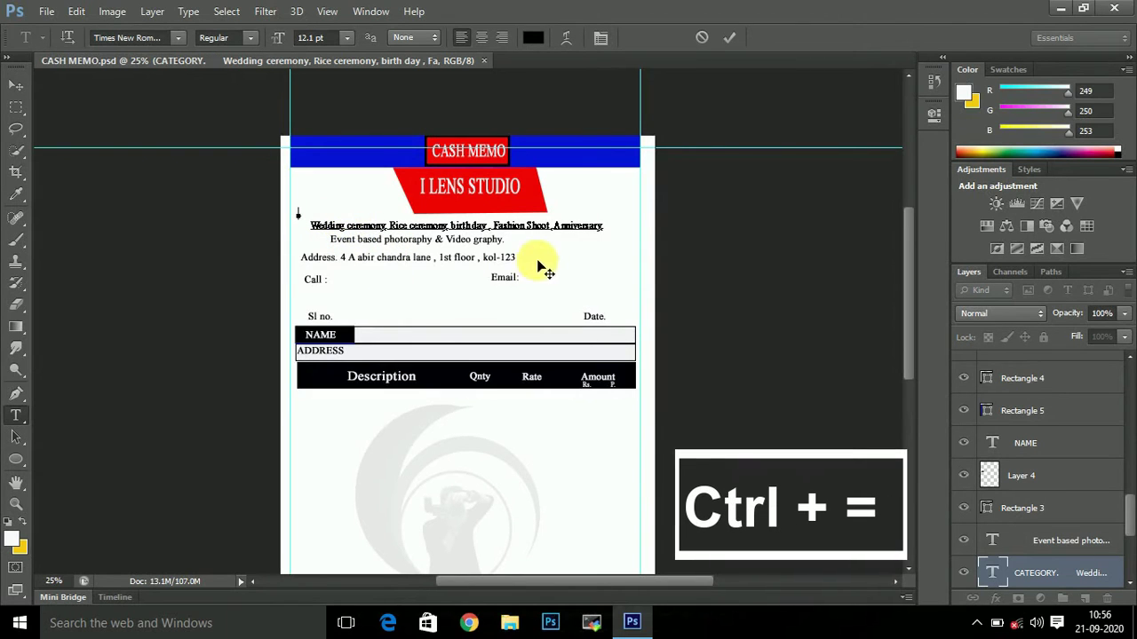
type("•")
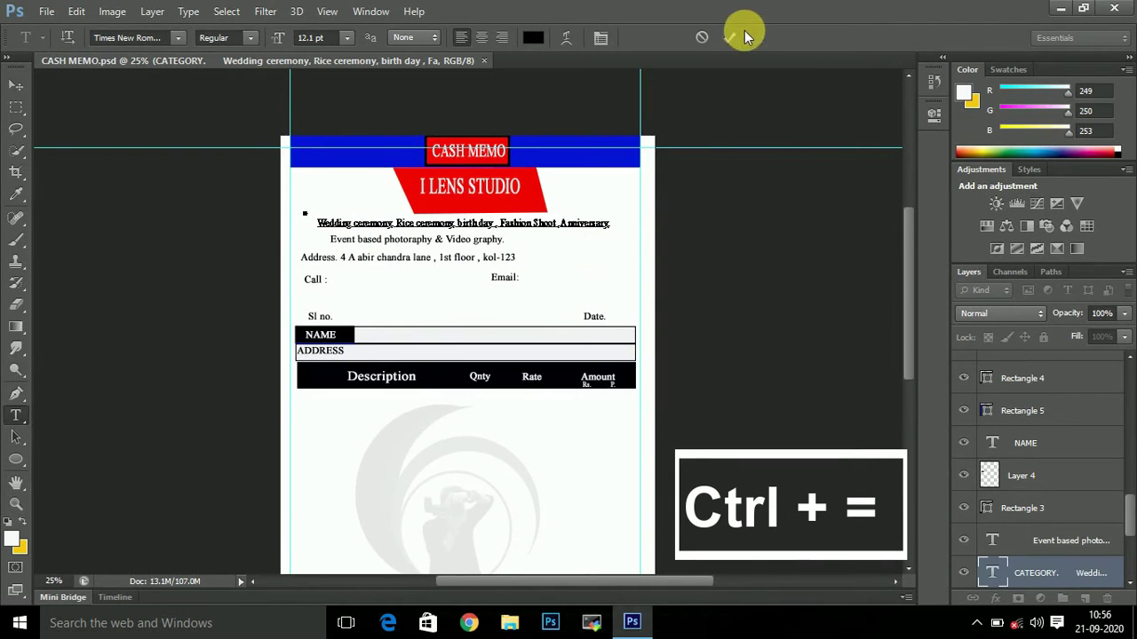
left_click(727, 39)
Nudge the Event based photography line down and shift the address line right
left_click(480, 239)
key("ctrl+a")
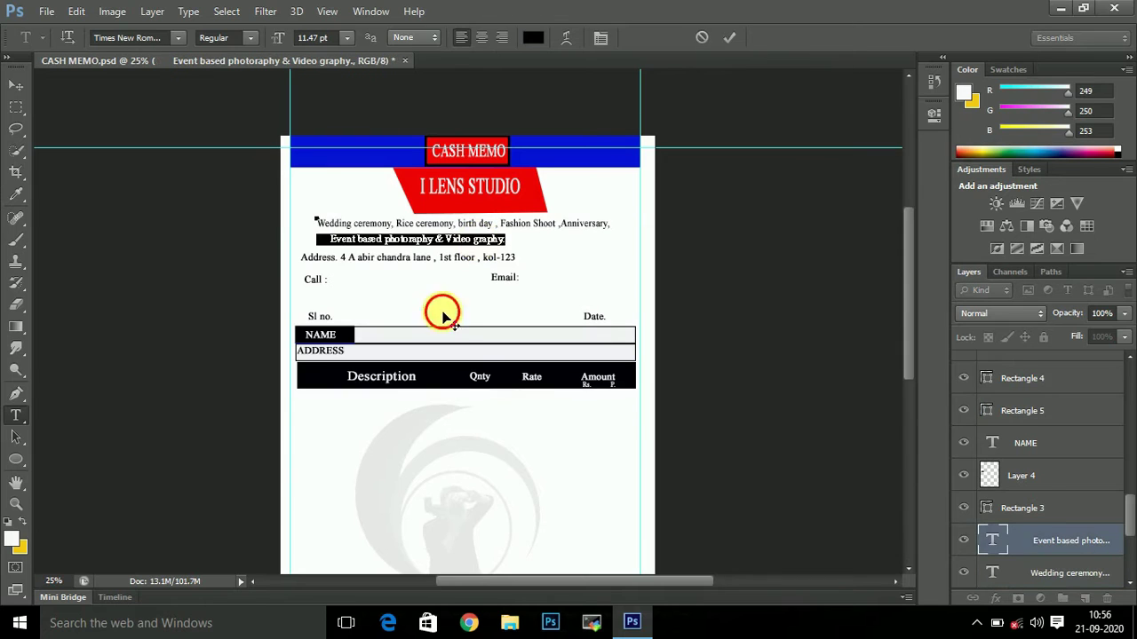
key("shift+alt+Down")
key("shift+alt+Down")
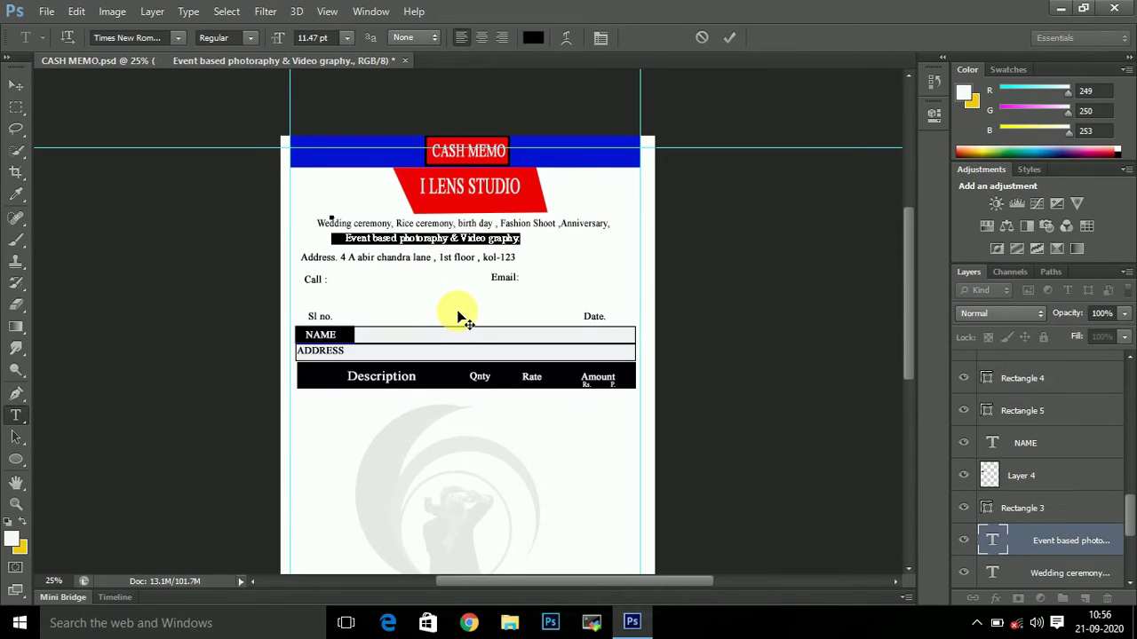
left_click(729, 38)
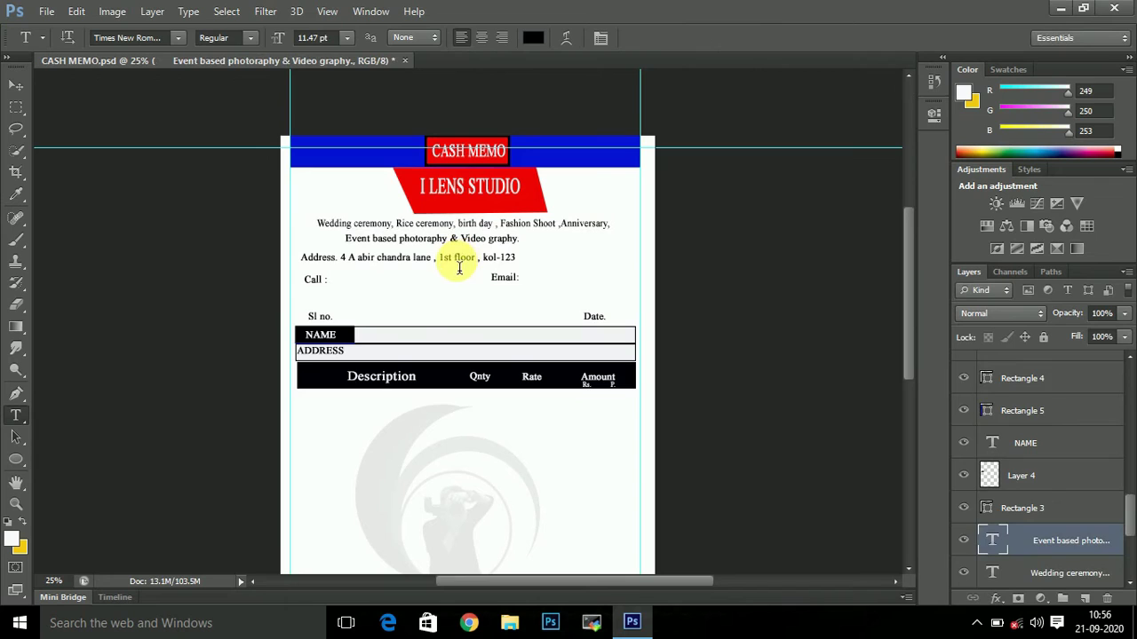
left_click(459, 268)
key("ctrl+a")
mouse_move(449, 286)
left_mouse_down()
mouse_move(500, 299)
mouse_move(475, 292)
left_mouse_up()
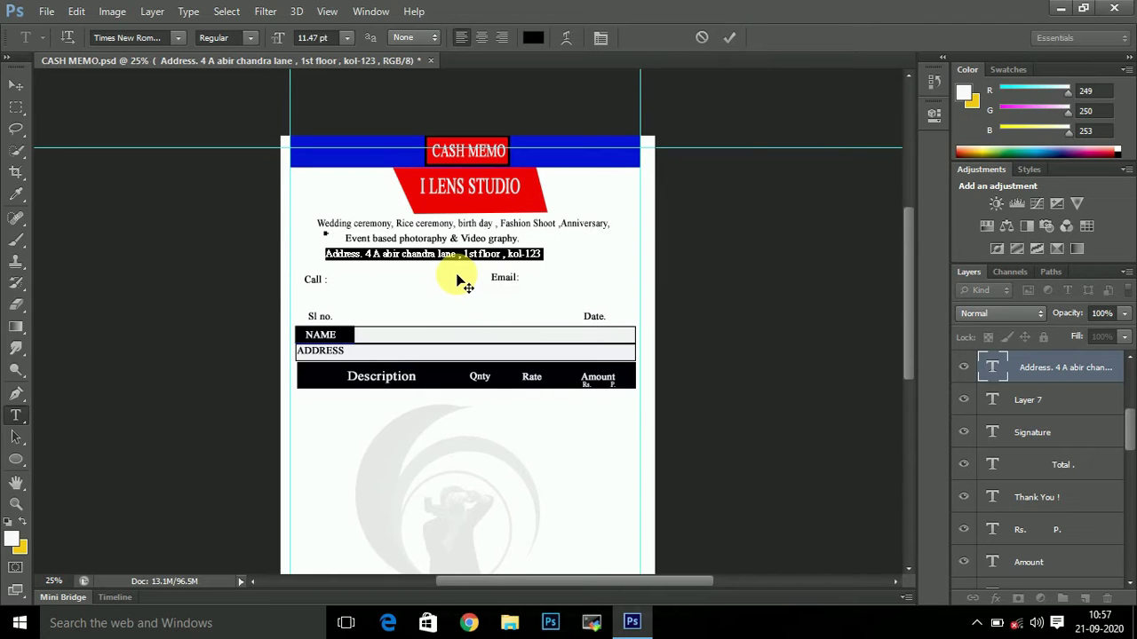
left_click(729, 37)
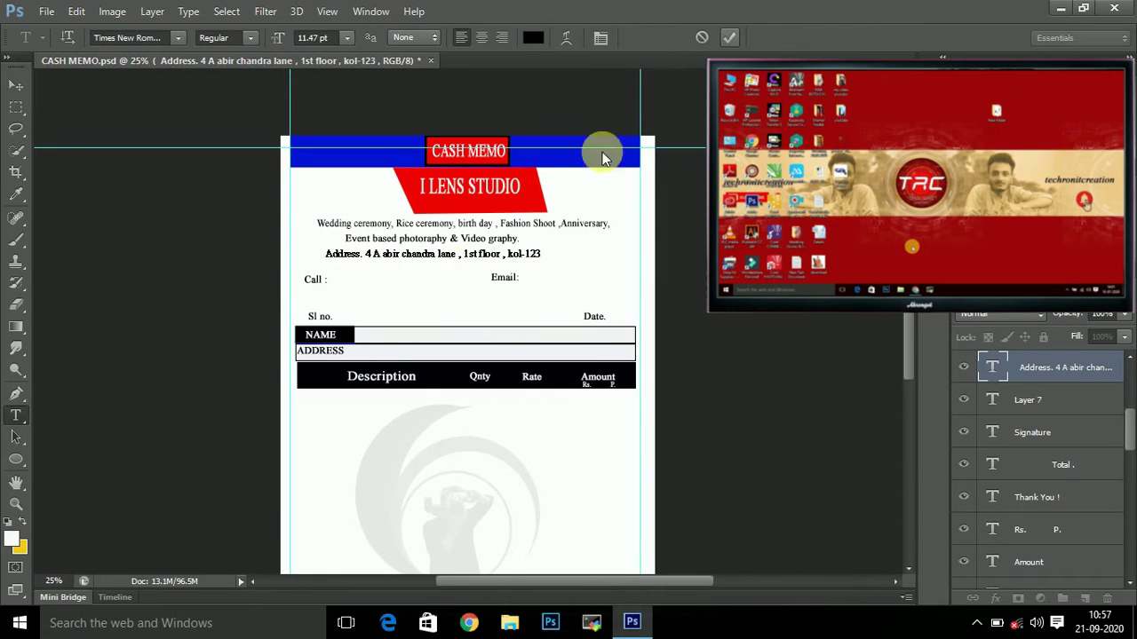
Re-centre the Event based photography and Wedding ceremony lines
left_click(478, 240)
key("ctrl+a")
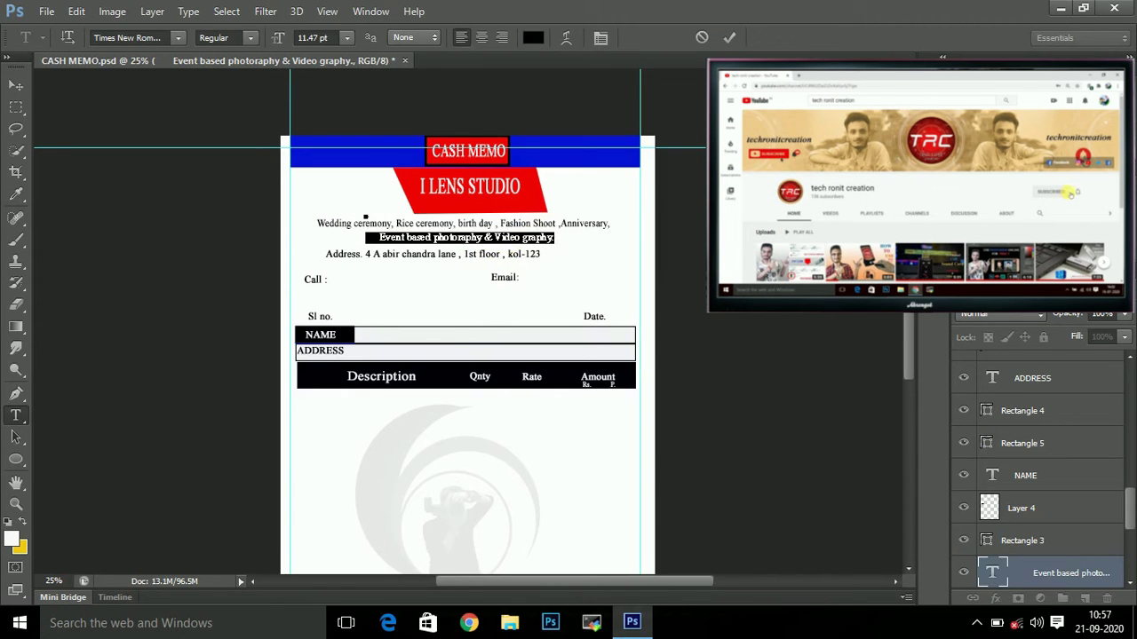
left_click(729, 37)
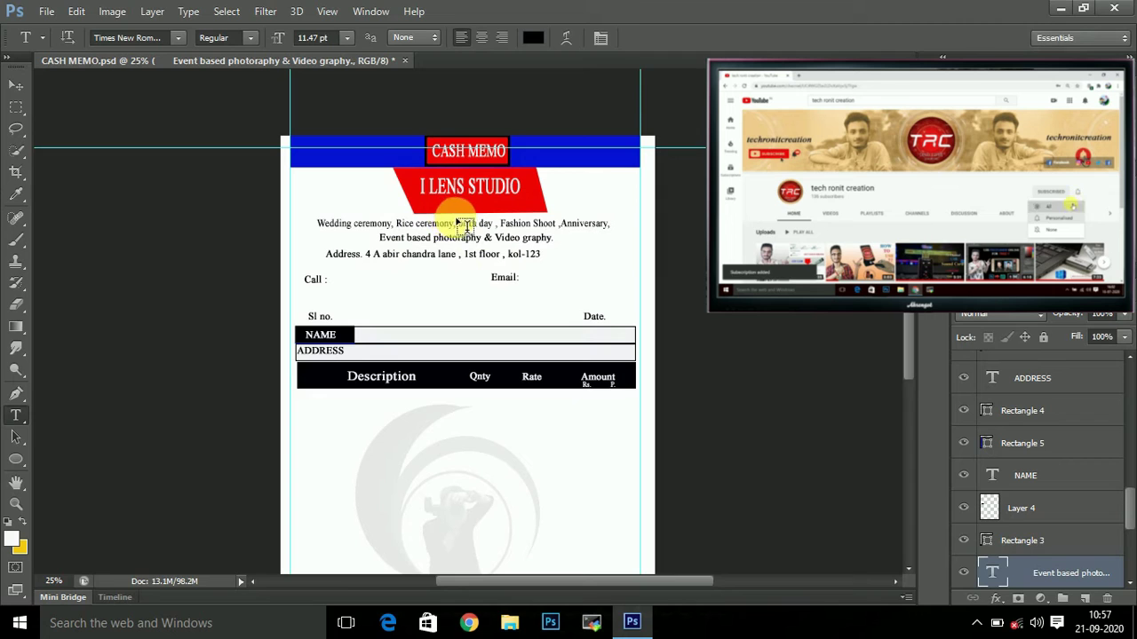
double_click(326, 228)
key("ctrl+a")
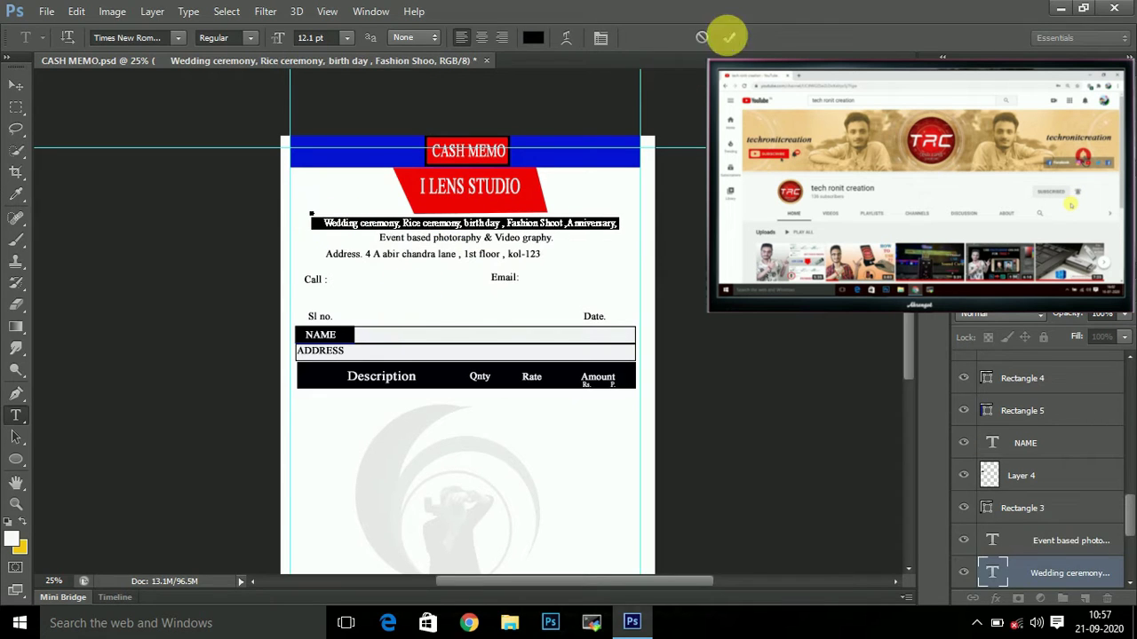
left_click(729, 37)
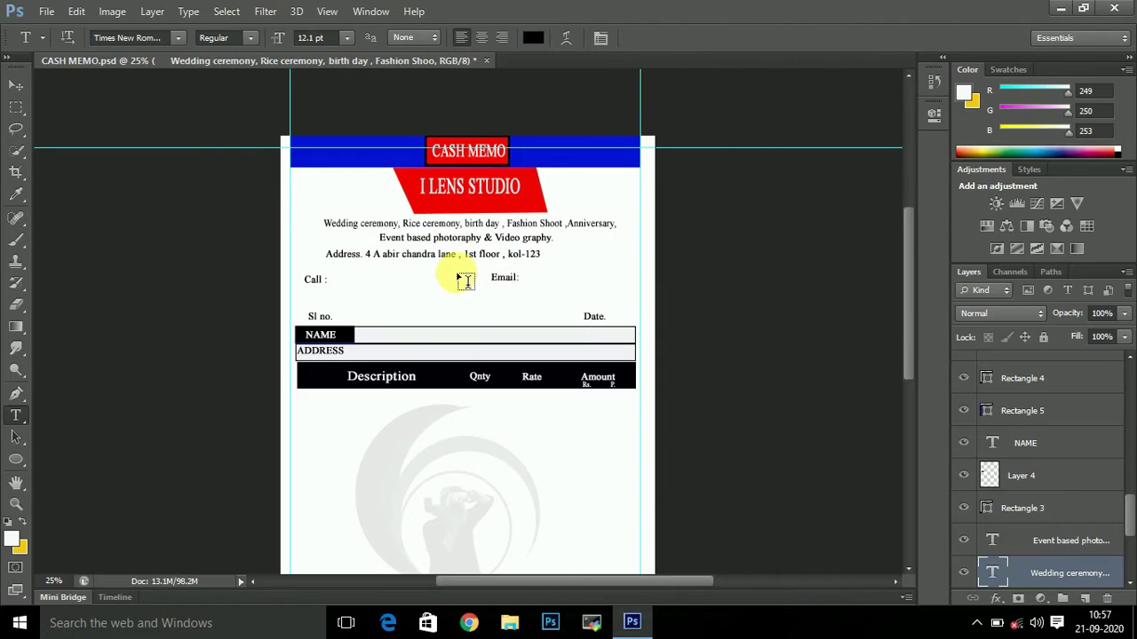
Move the Call : and Email: labels right, under the address line
left_click(309, 280)
key("ctrl+a")
left_click_drag(326, 296, 353, 316)
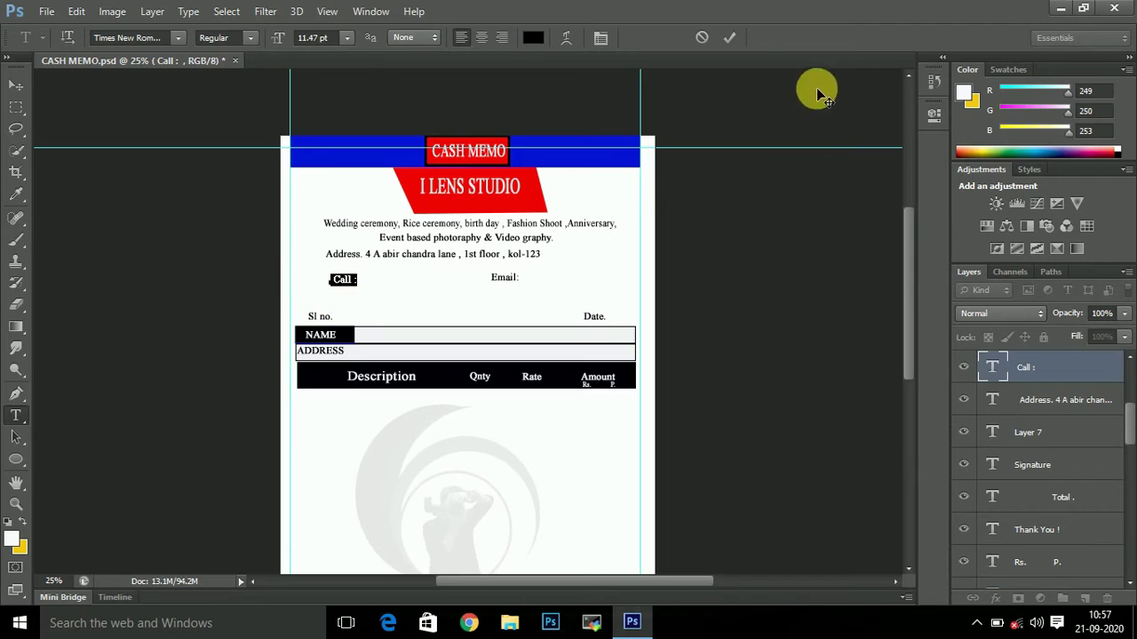
left_click(729, 37)
left_click(510, 283)
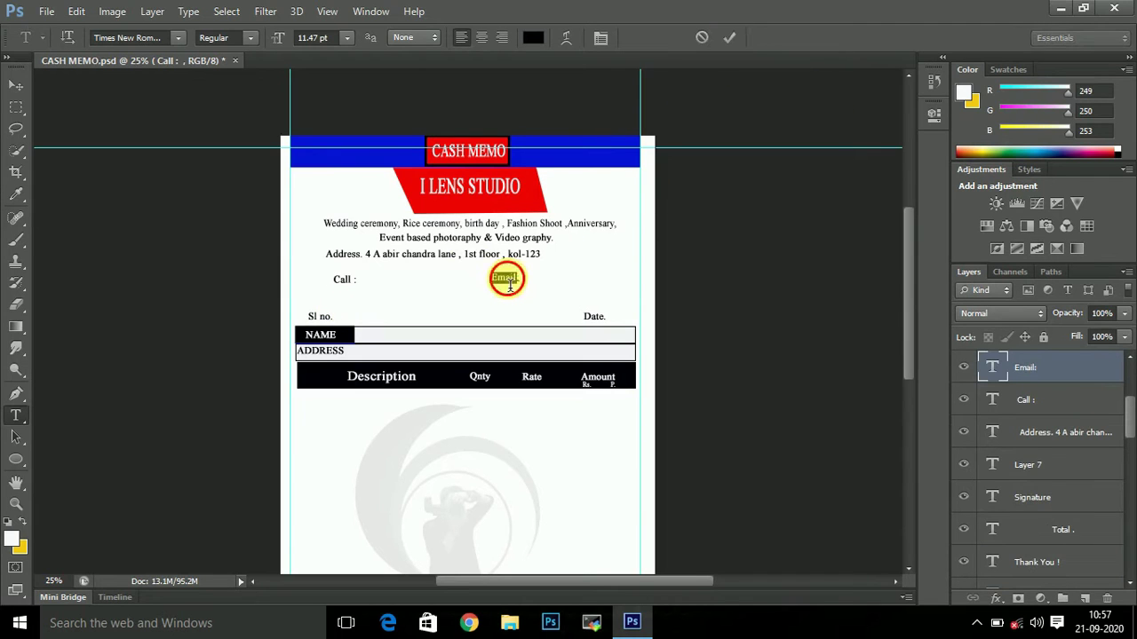
key("ctrl+a")
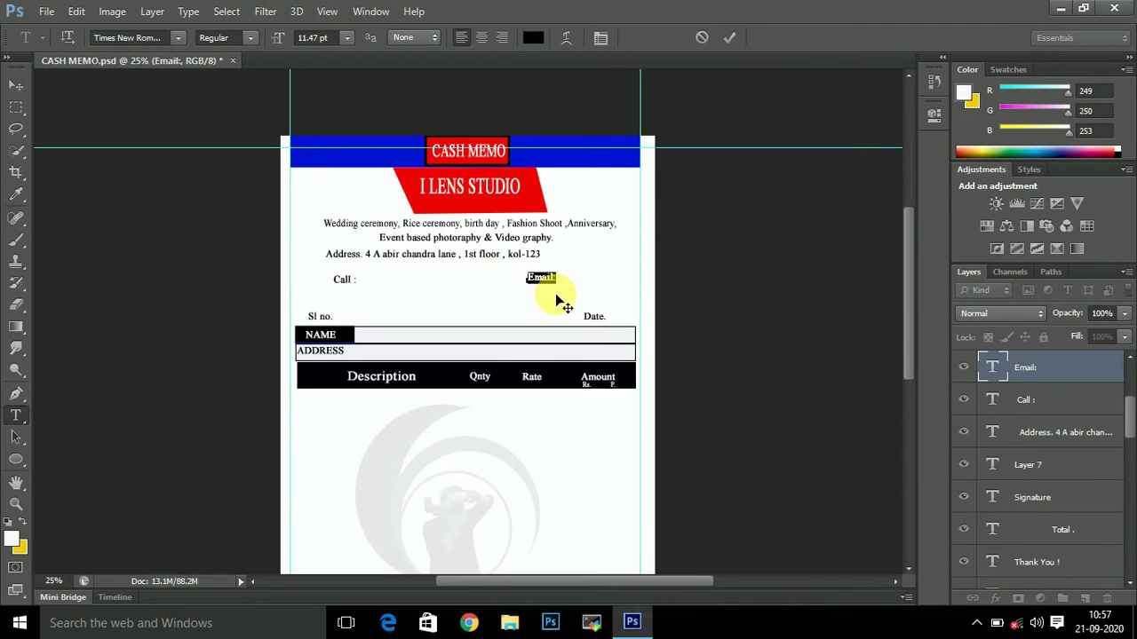
left_click(729, 38)
scroll(455, 390, "down", 2)
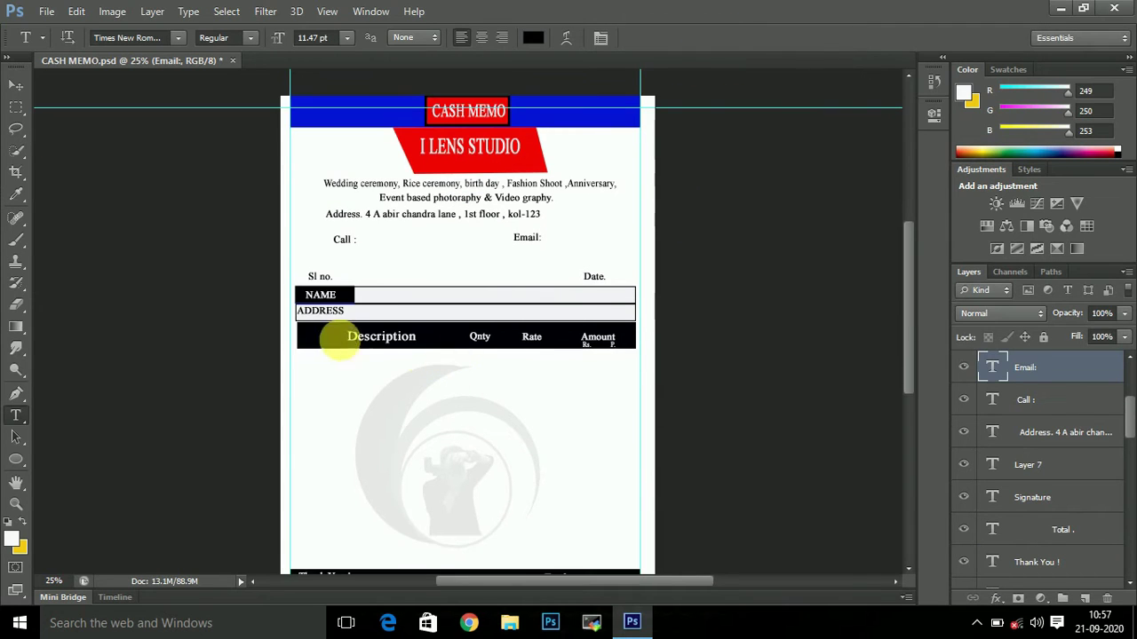
Add a white Slno heading at the left end of the Description bar
left_click(300, 401)
type("Sho")
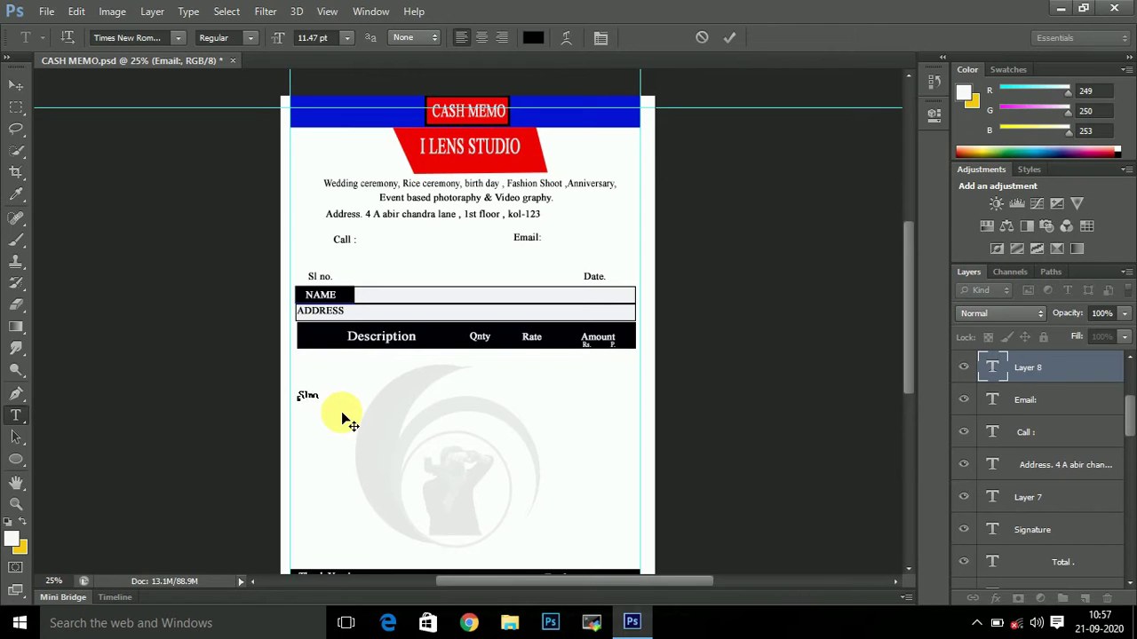
left_click_drag(300, 398, 314, 396)
double_click(325, 393)
left_click(533, 40)
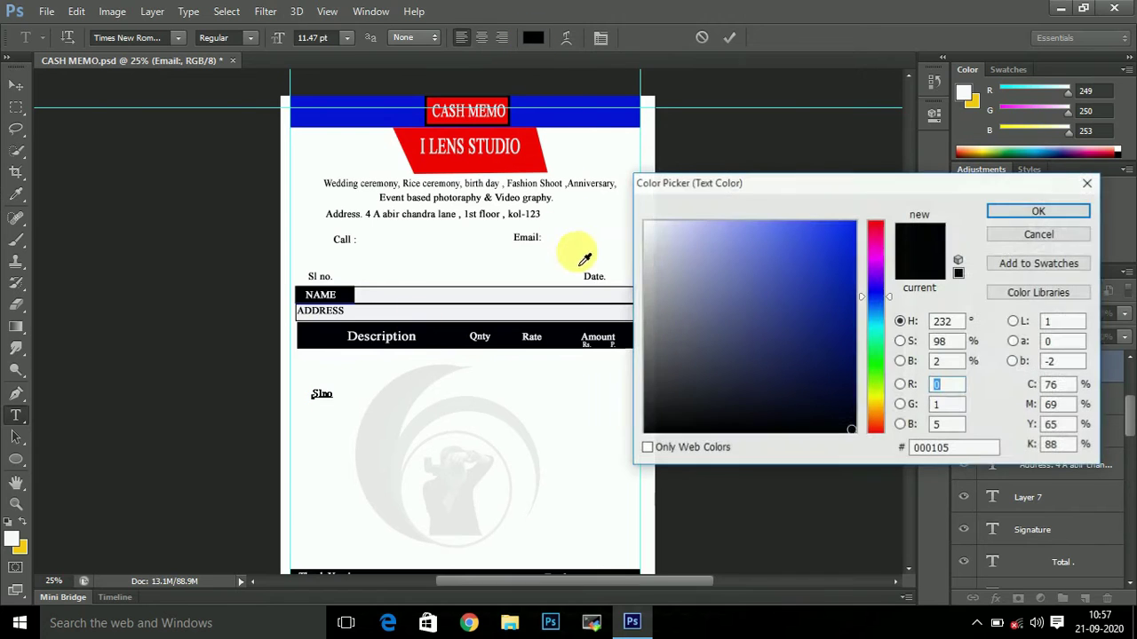
left_click_drag(655, 231, 644, 223)
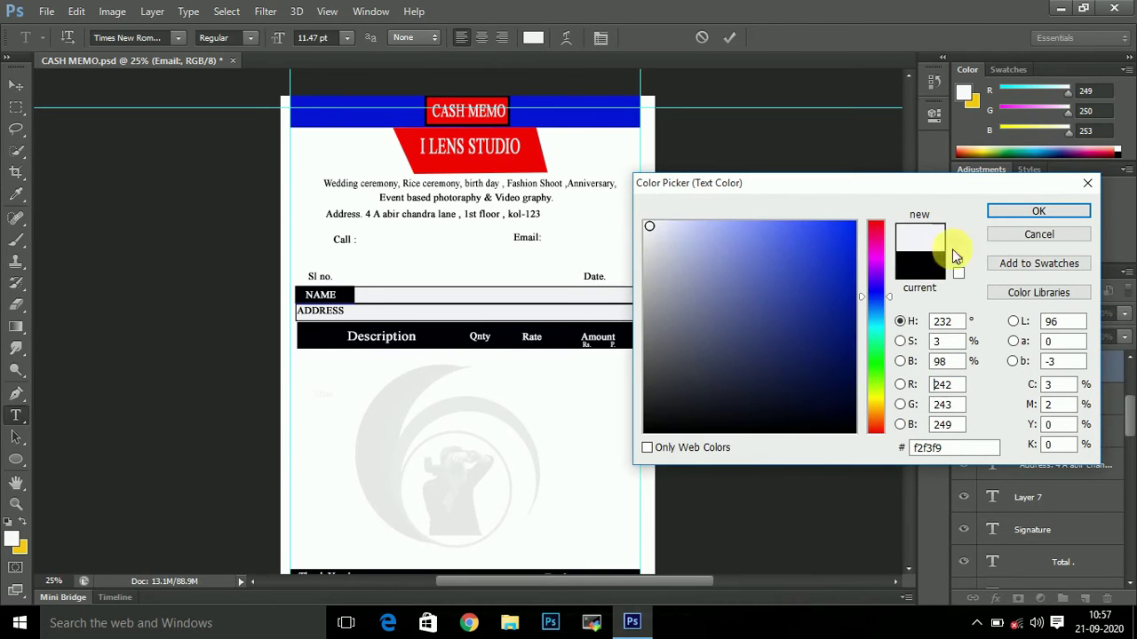
left_click(1009, 211)
left_click_drag(316, 422, 306, 388)
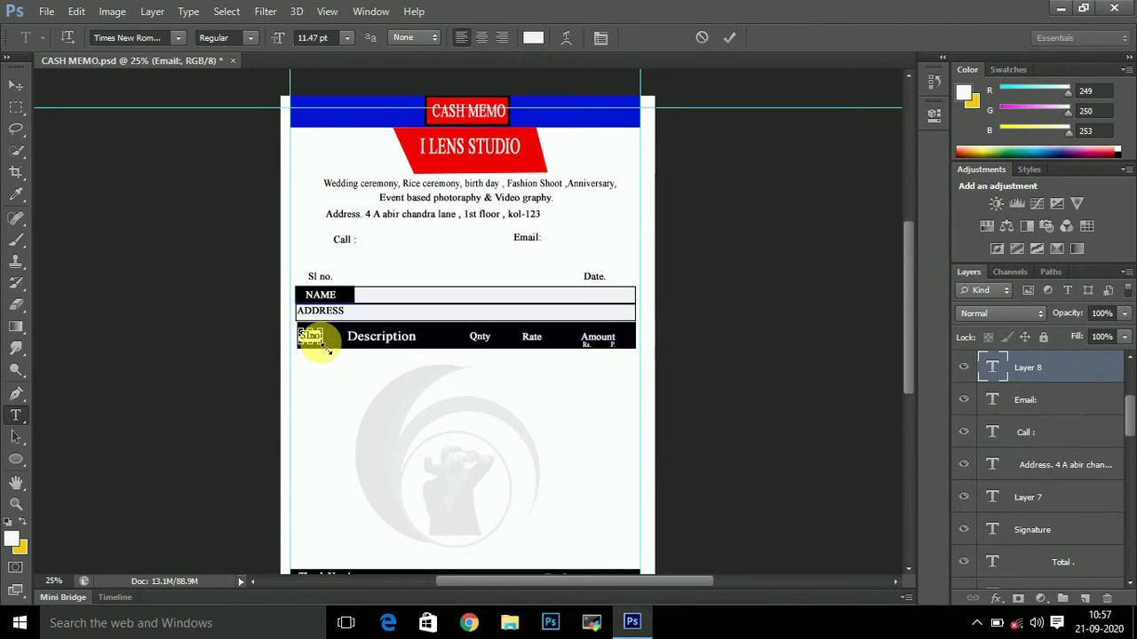
left_click_drag(327, 349, 331, 352)
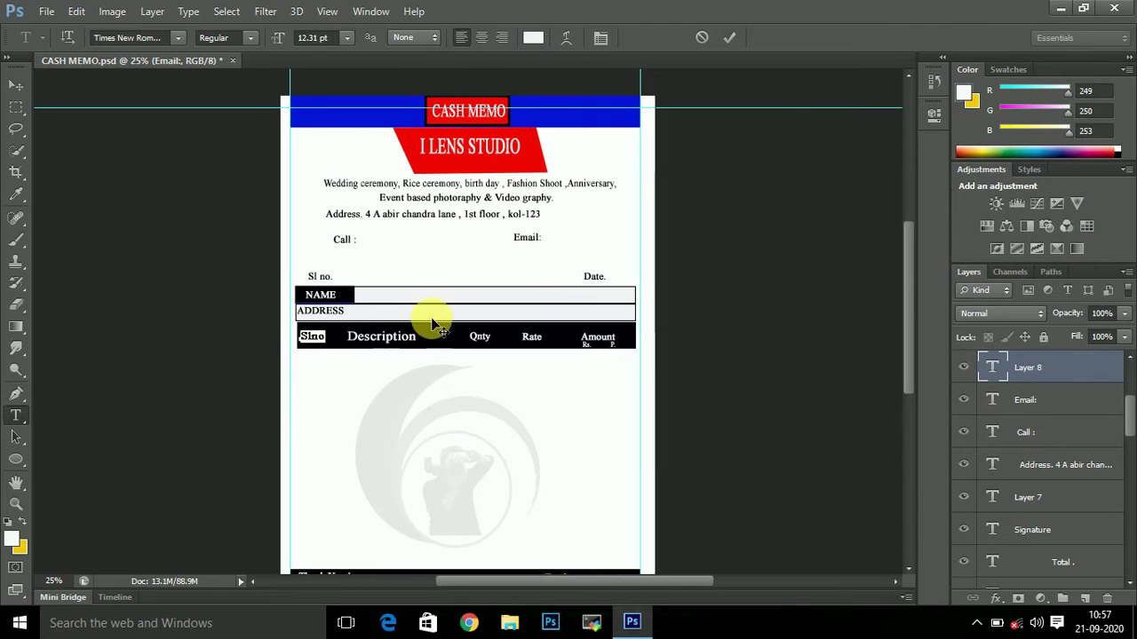
left_click(729, 38)
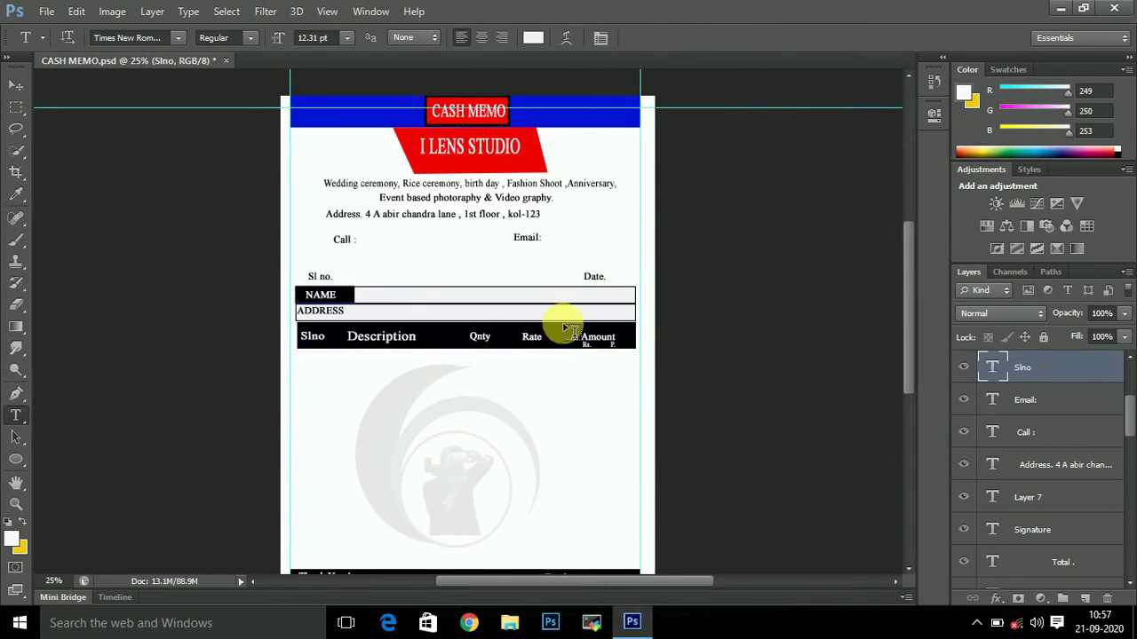
scroll(568, 328, "down", 1)
scroll(568, 329, "down", 1)
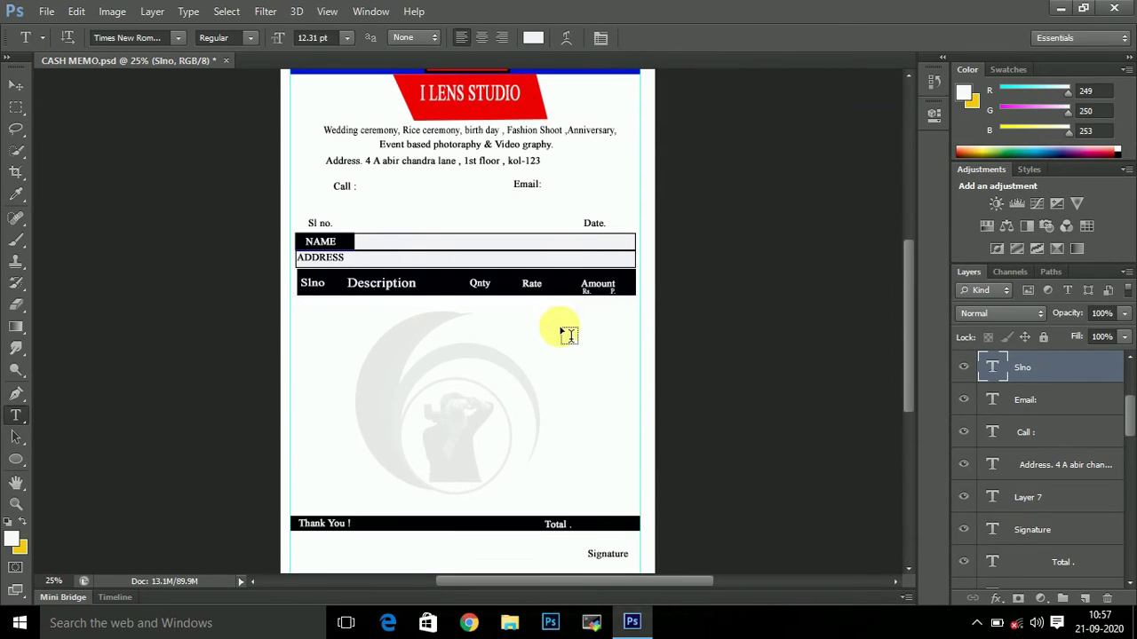
Insert the missing character so the first heading reads Sl no
left_click(315, 296)
type(".")
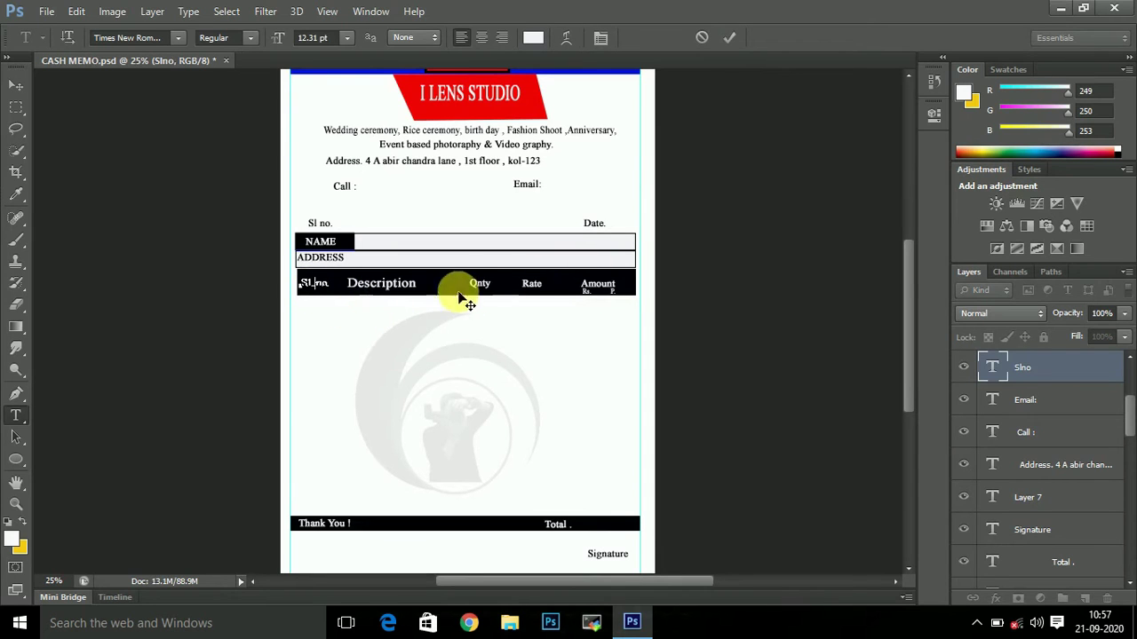
scroll(528, 338, "up", 1)
scroll(528, 337, "up", 2)
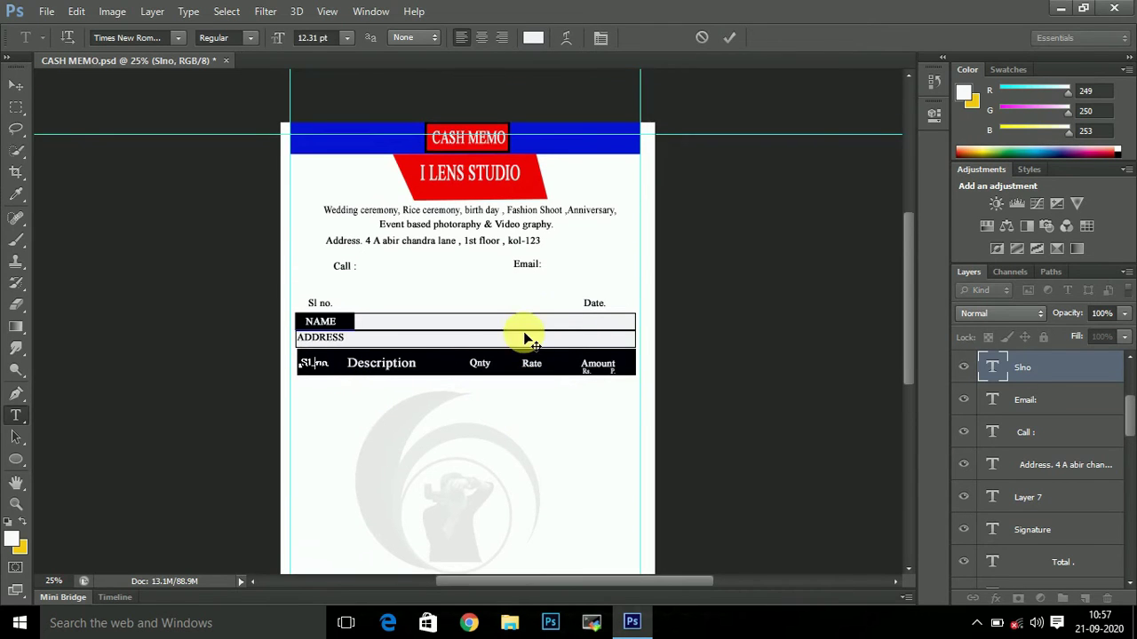
left_click(730, 38)
scroll(684, 183, "down", 1)
scroll(705, 199, "down", 1)
scroll(718, 202, "down", 1)
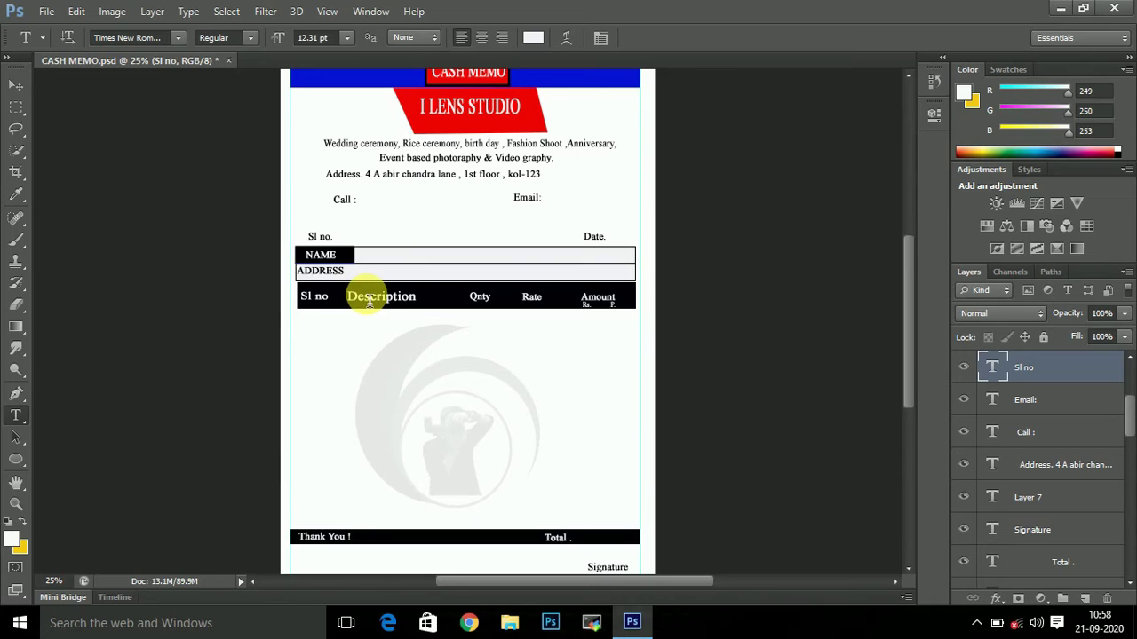
Set the Brush tool to 3 px and rasterize the Sl no type layer when prompted
left_click(25, 248)
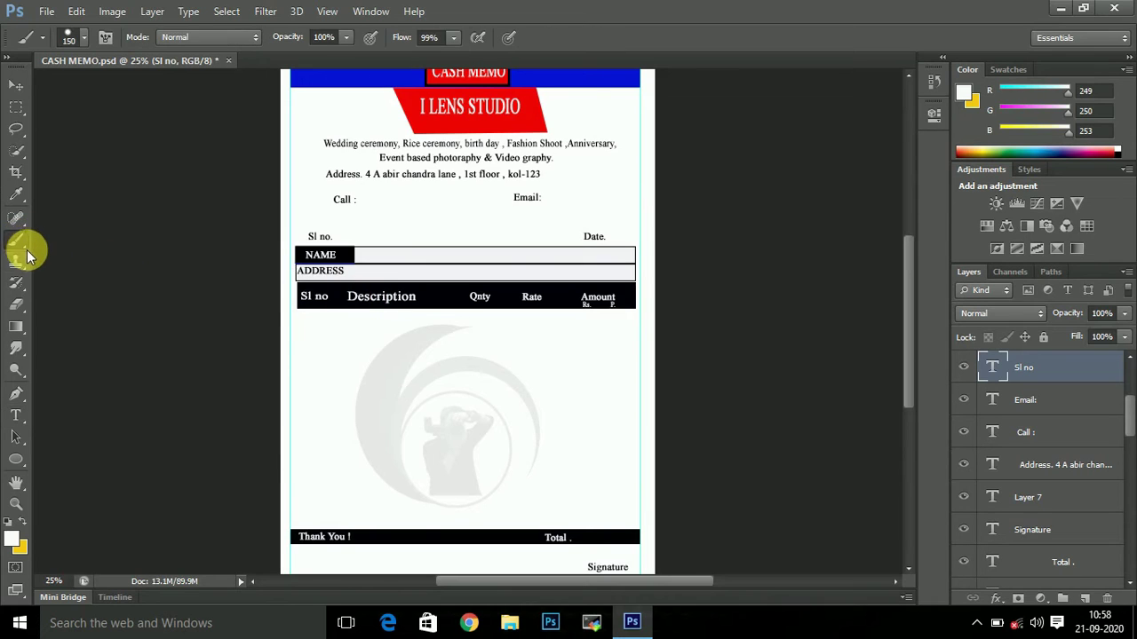
key("b")
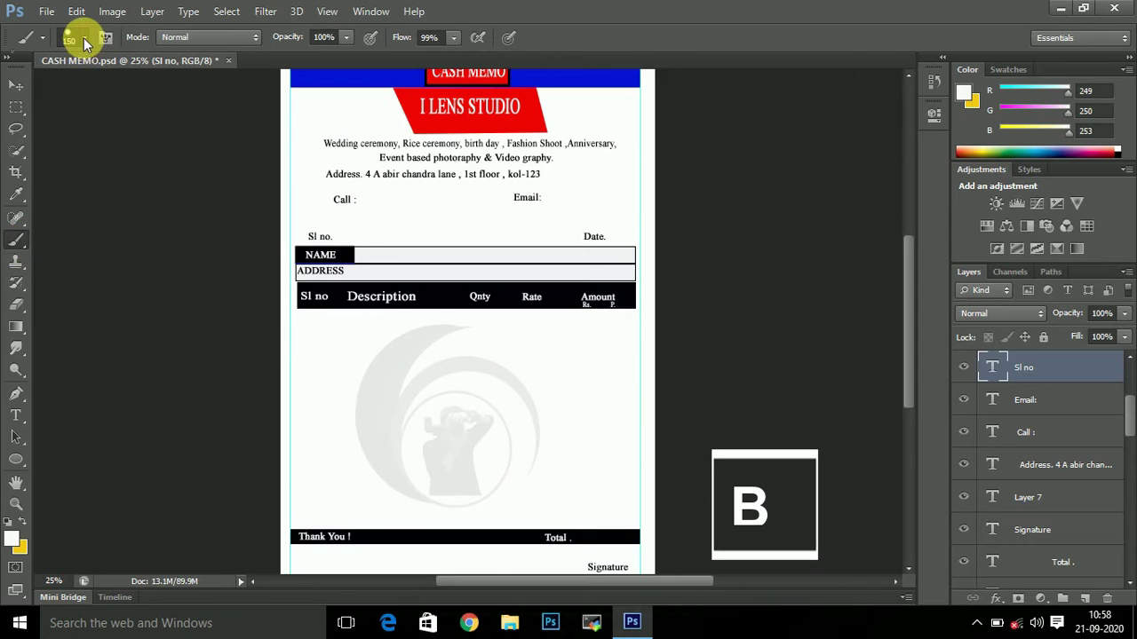
left_click(83, 37)
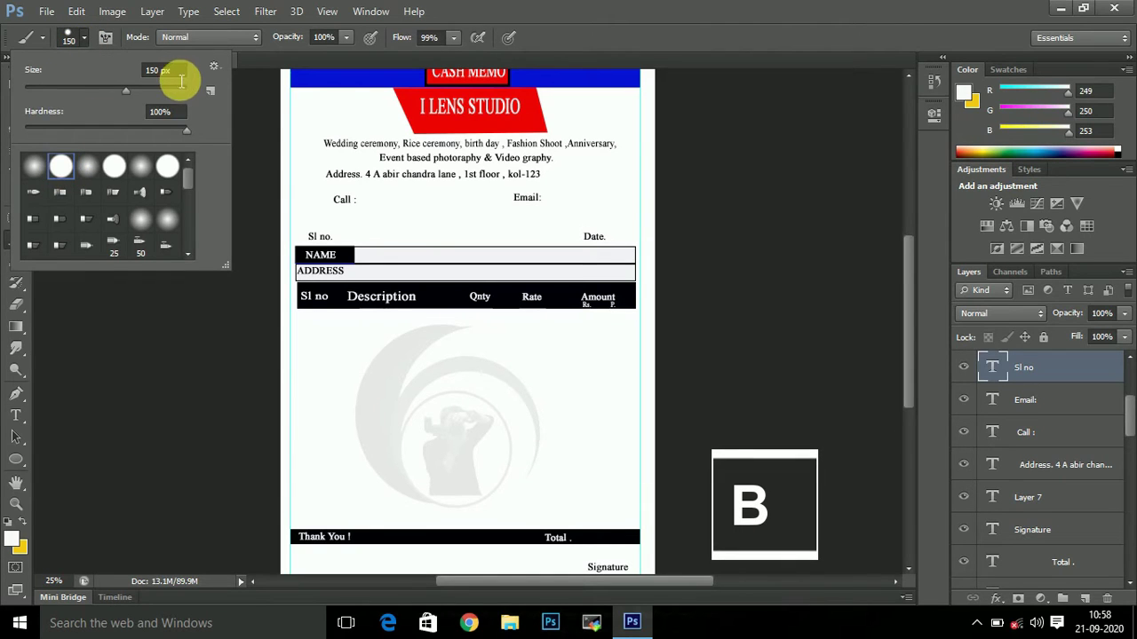
double_click(148, 71)
type("3")
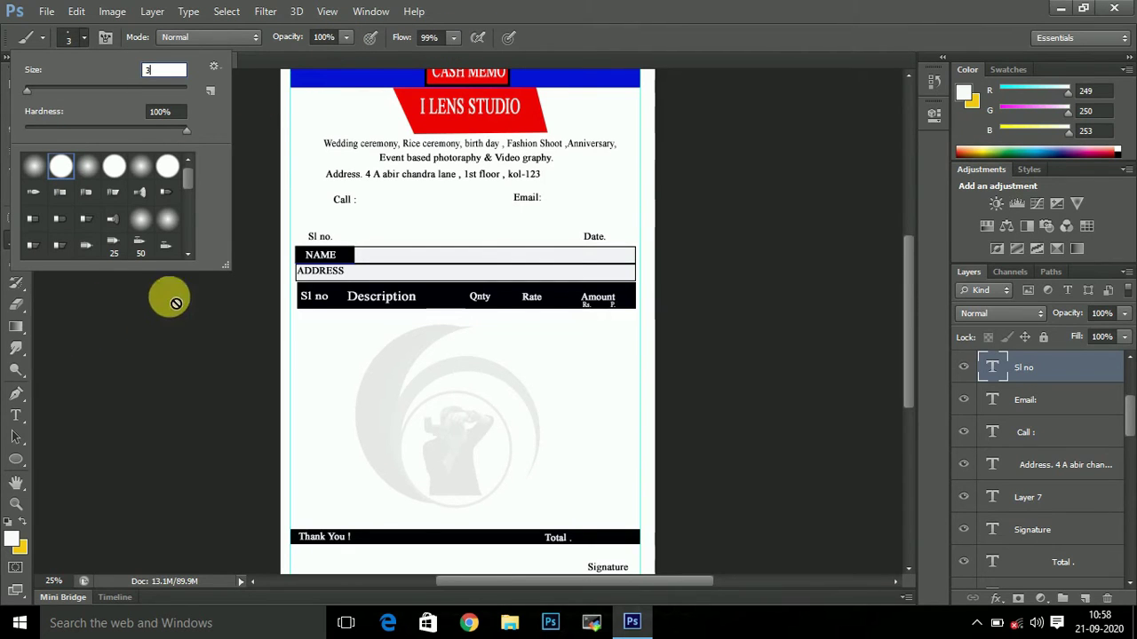
left_click(246, 199)
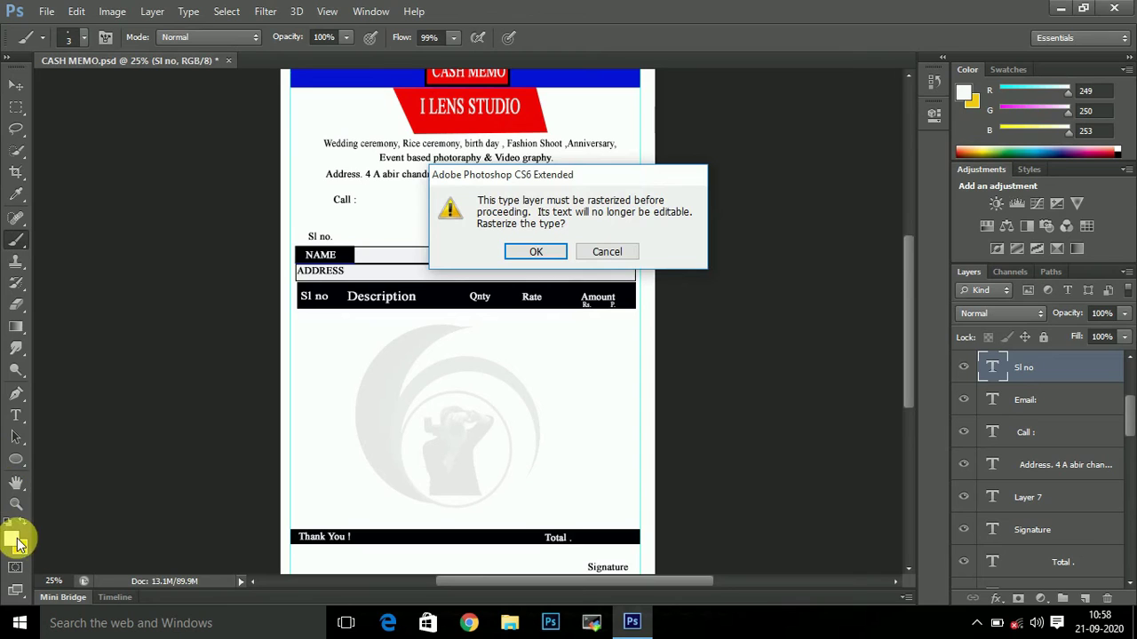
left_click(552, 253)
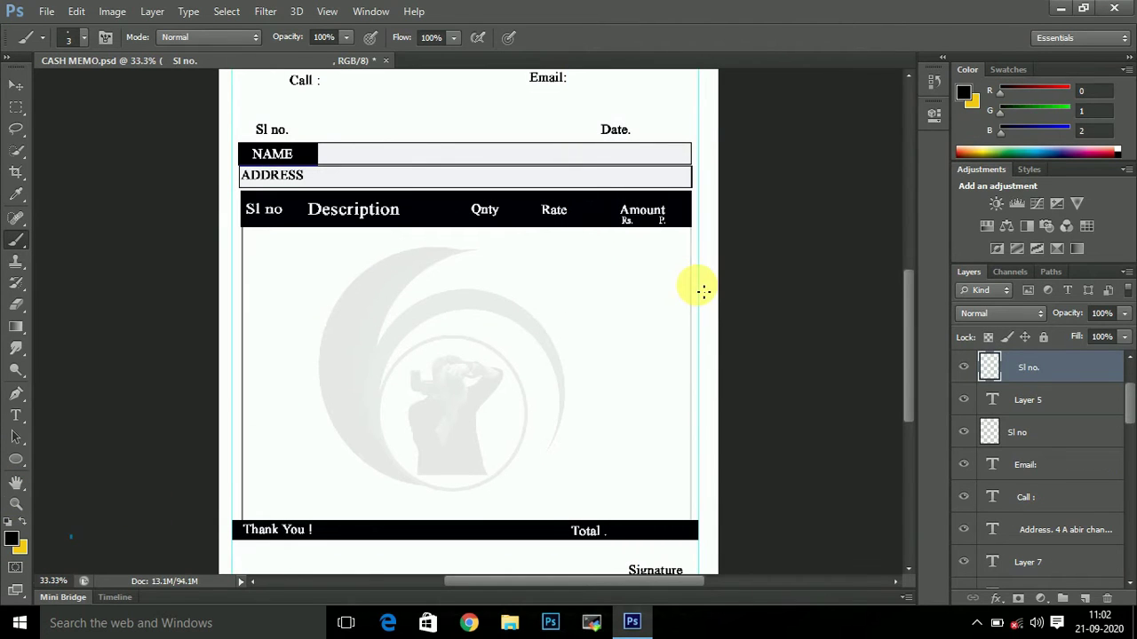
Draw straight dividers after the Sl no column and between Description and Qnty
key("shift")
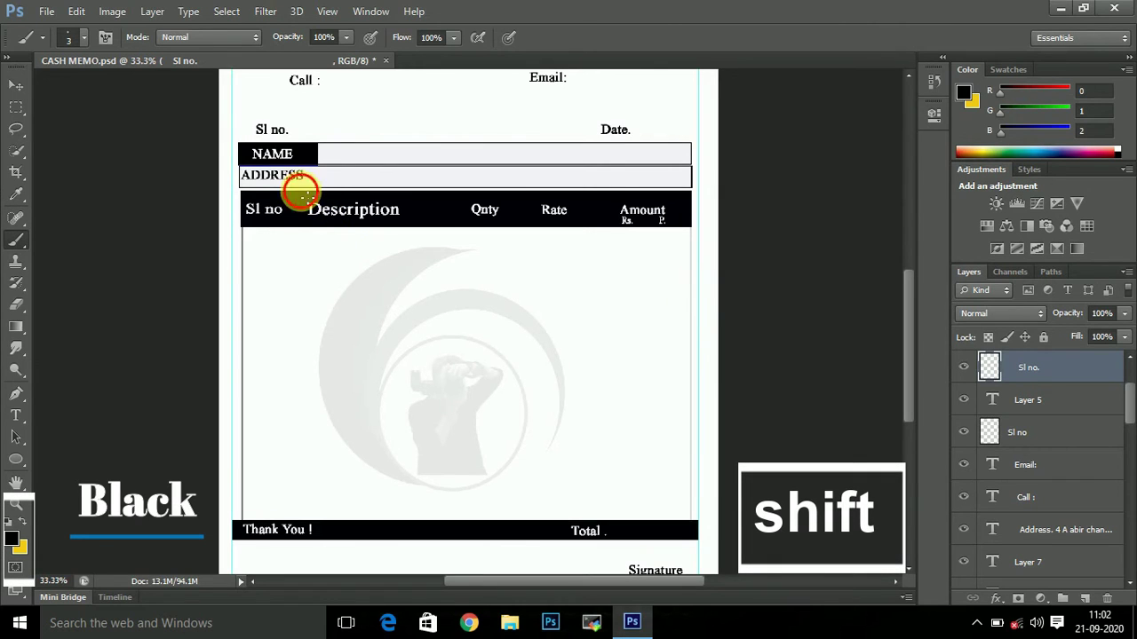
left_click_drag(302, 204, 283, 530)
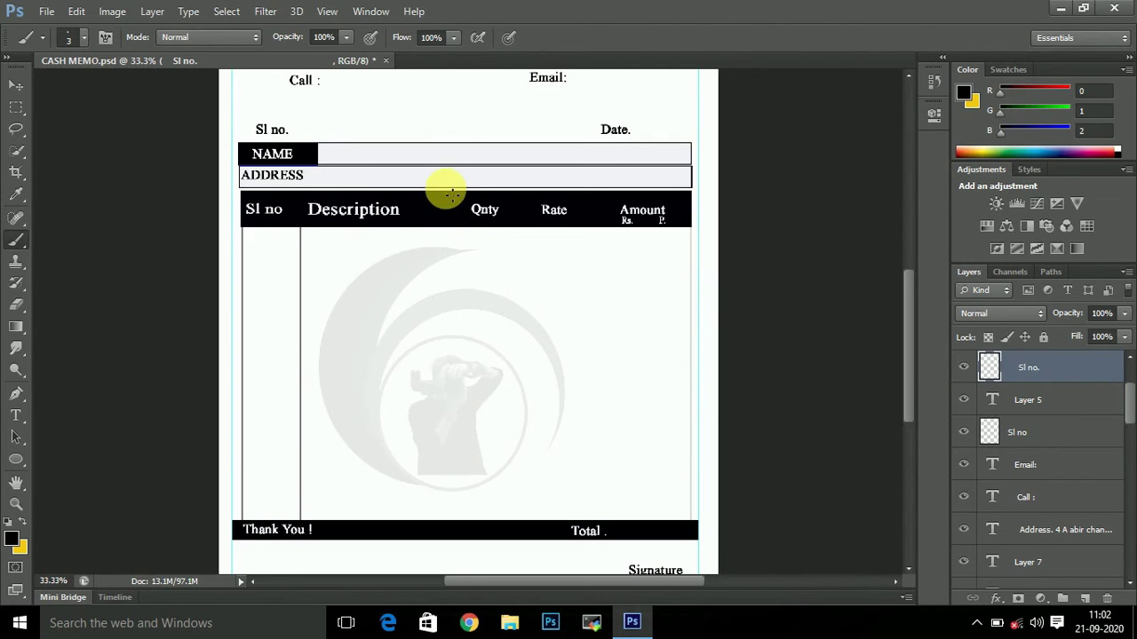
key("shift")
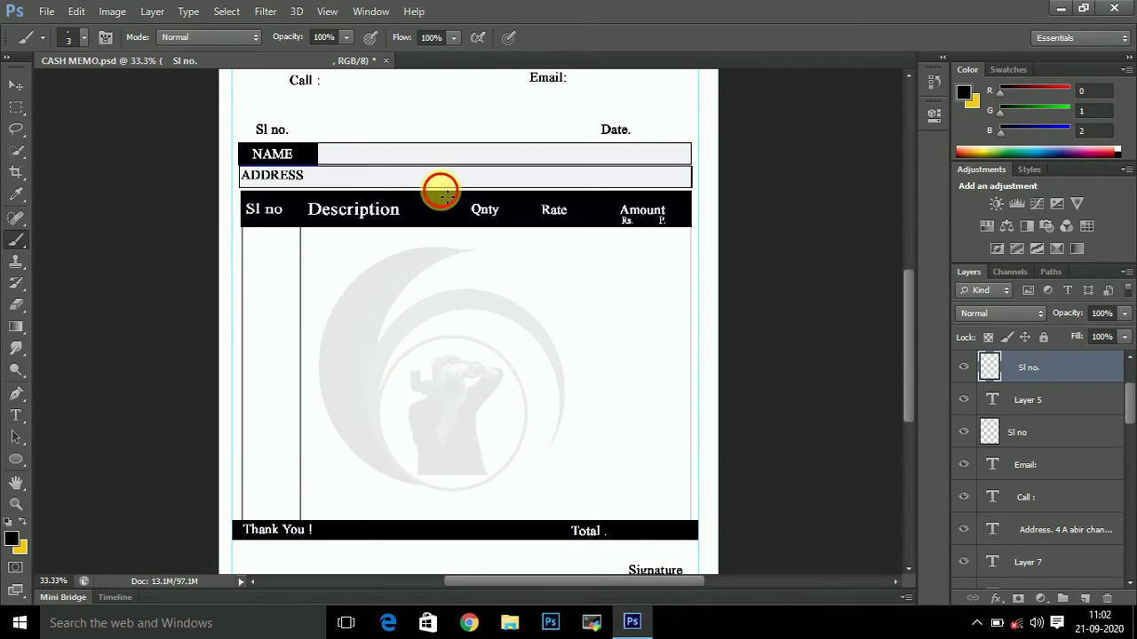
left_click_drag(441, 191, 441, 523)
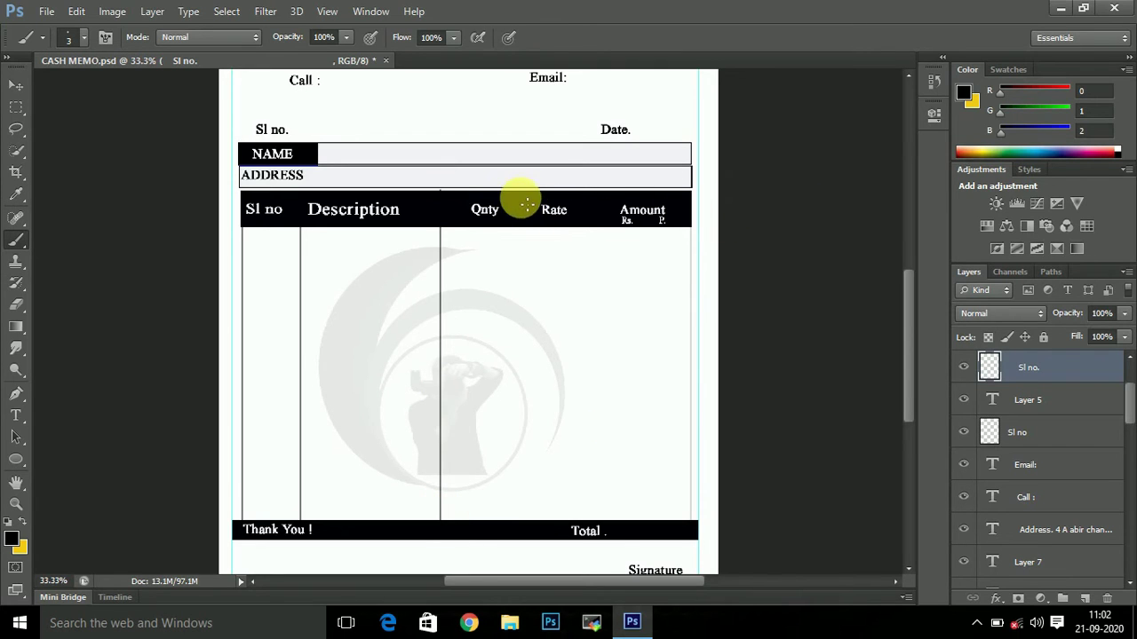
Draw the Qnty–Rate and Rate–Amount dividers, undoing and redrawing crooked strokes
left_click_drag(527, 201, 530, 527)
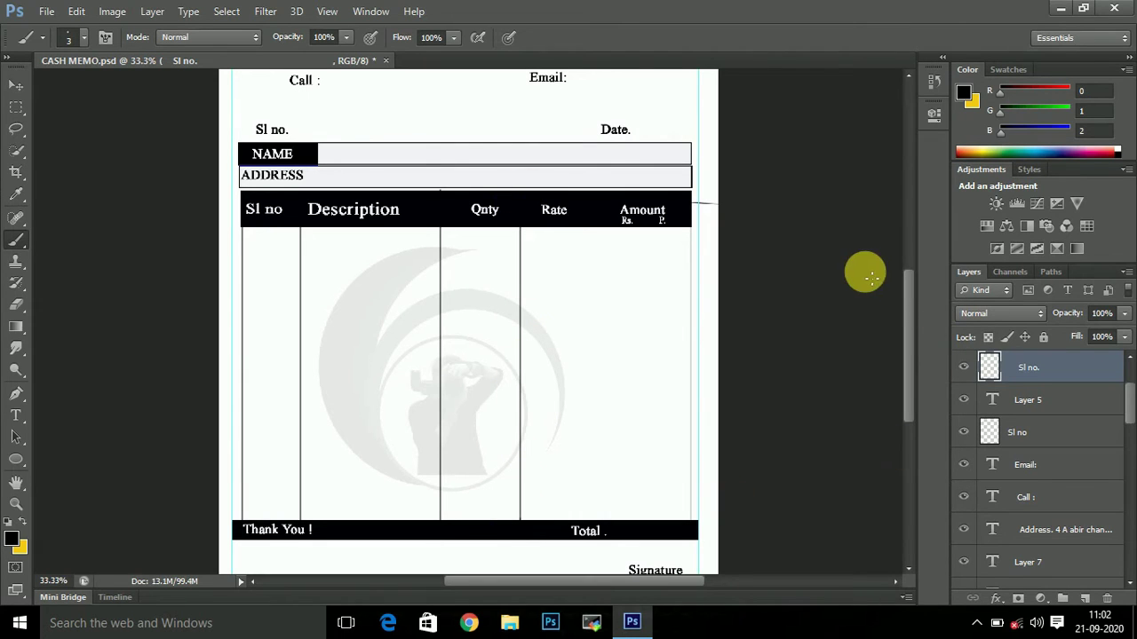
key("ctrl+z")
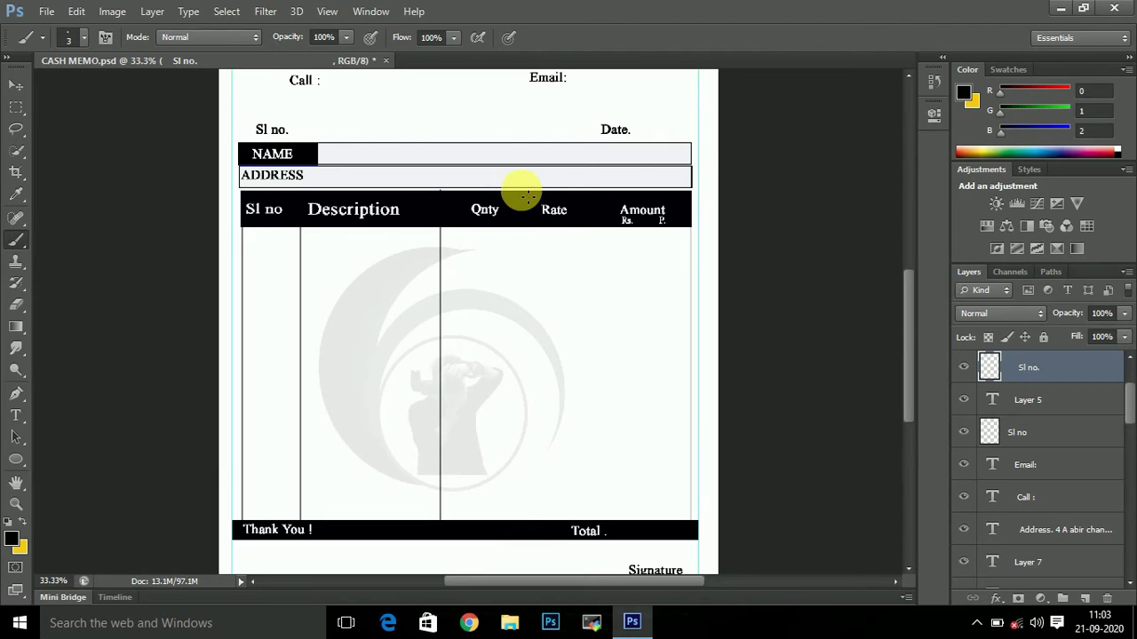
left_click_drag(526, 200, 543, 526)
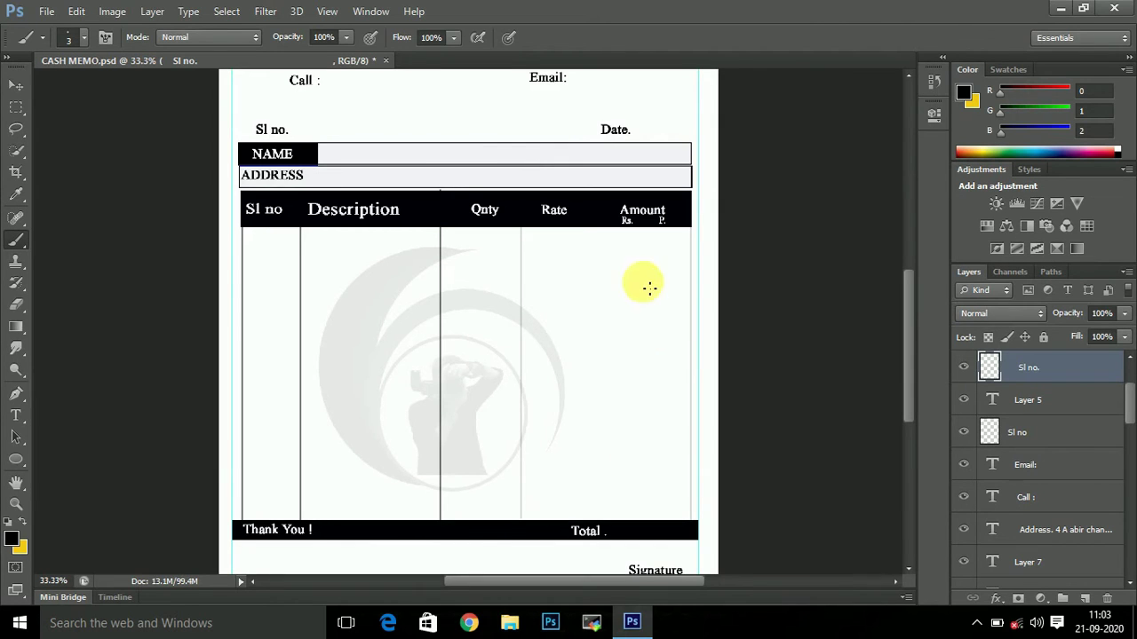
left_click_drag(599, 197, 604, 348)
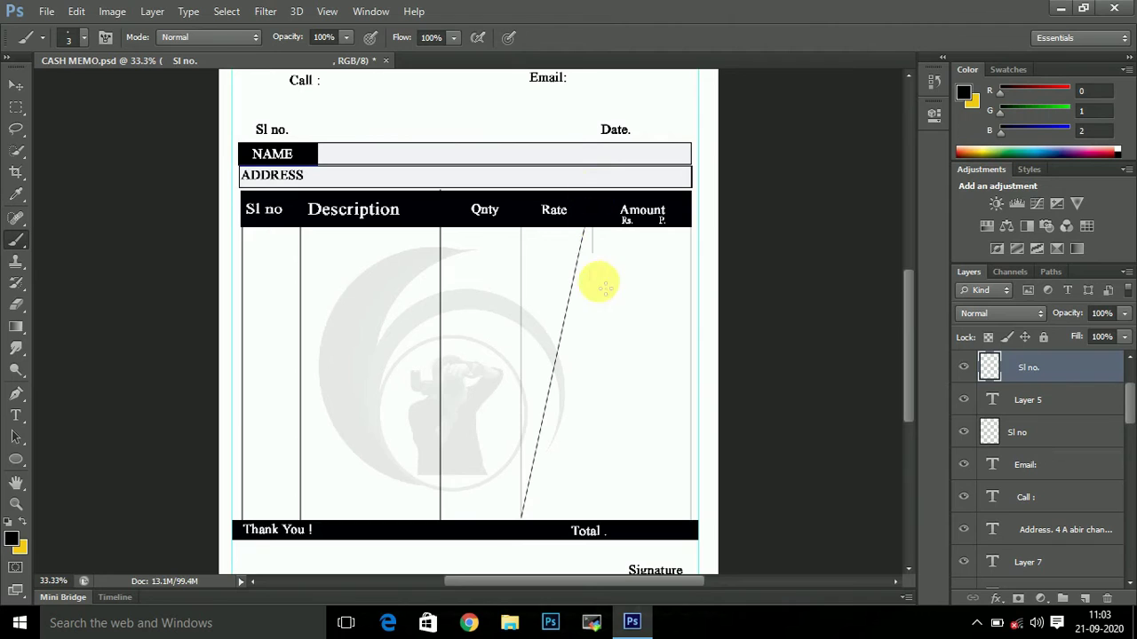
key("ctrl+z")
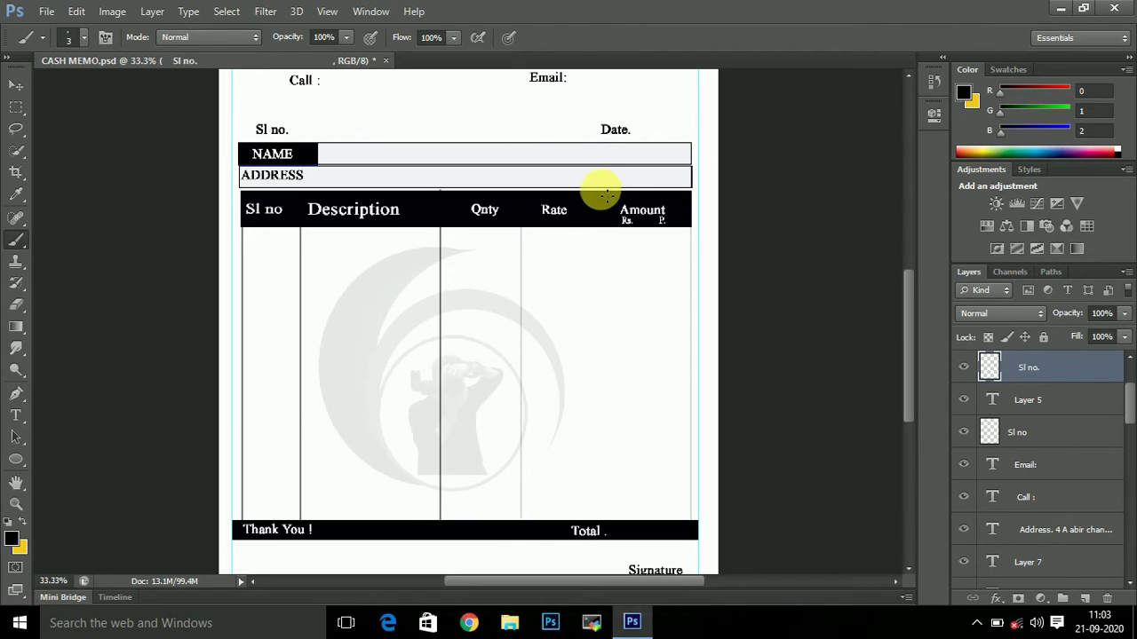
left_click_drag(604, 197, 599, 527)
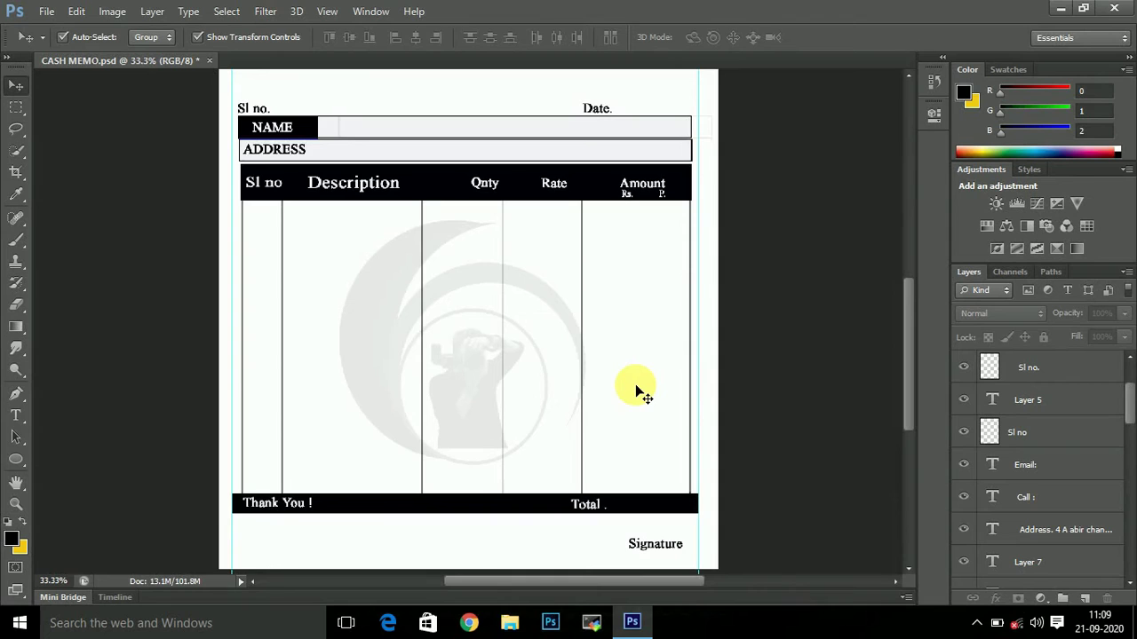
Select the column-lines layer and nudge it slightly right and down to align with the table
left_click(284, 237)
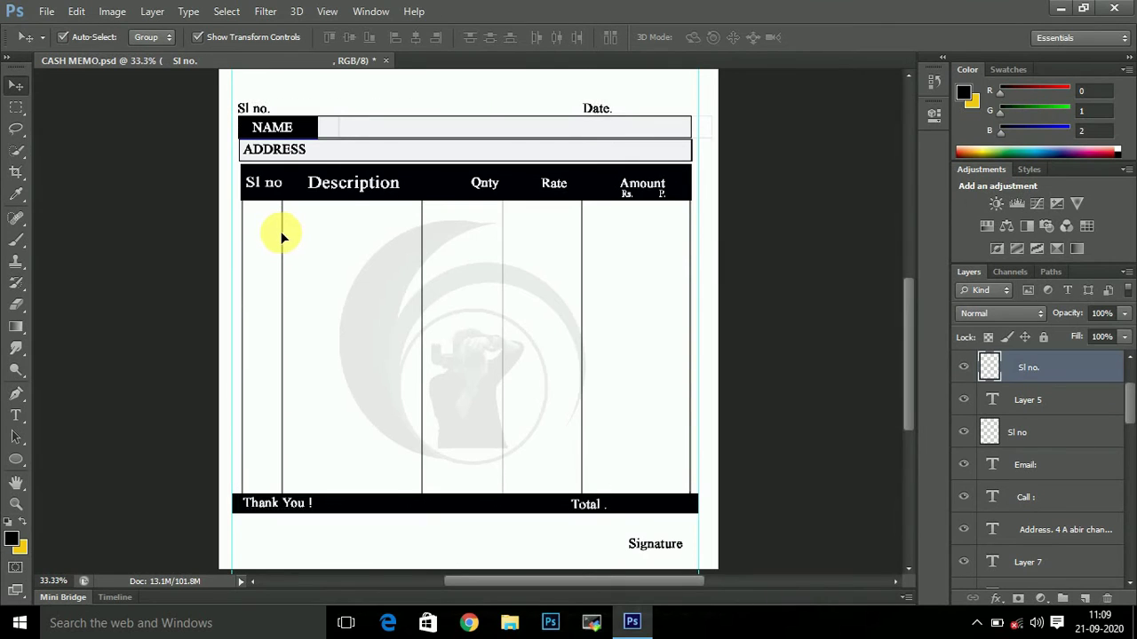
left_click(283, 233)
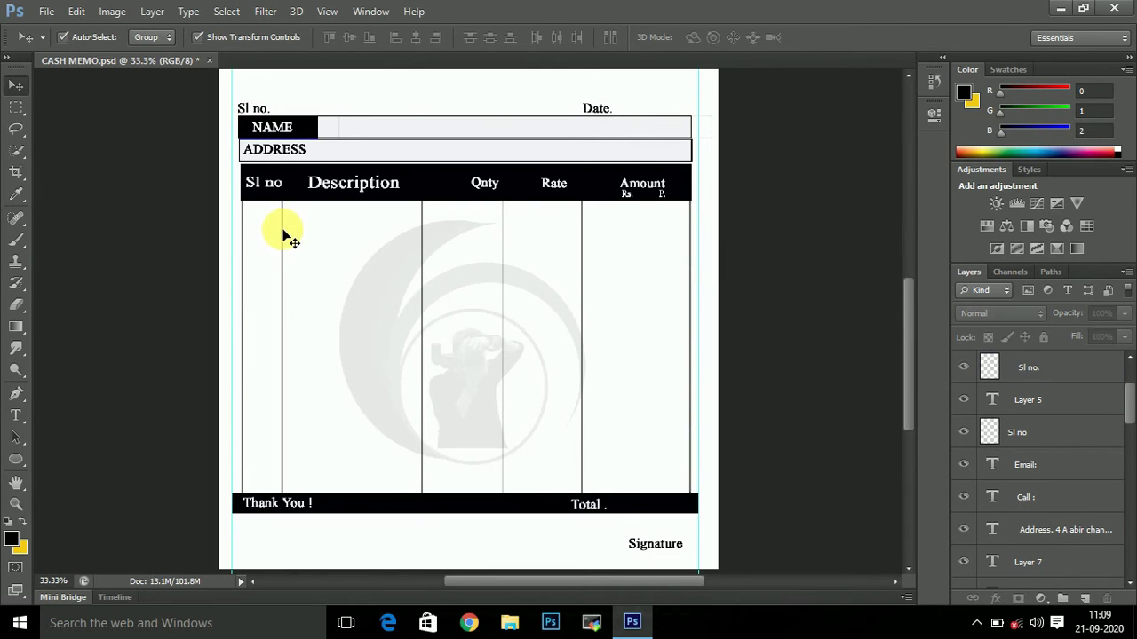
left_click(284, 235)
left_click_drag(284, 236, 286, 239)
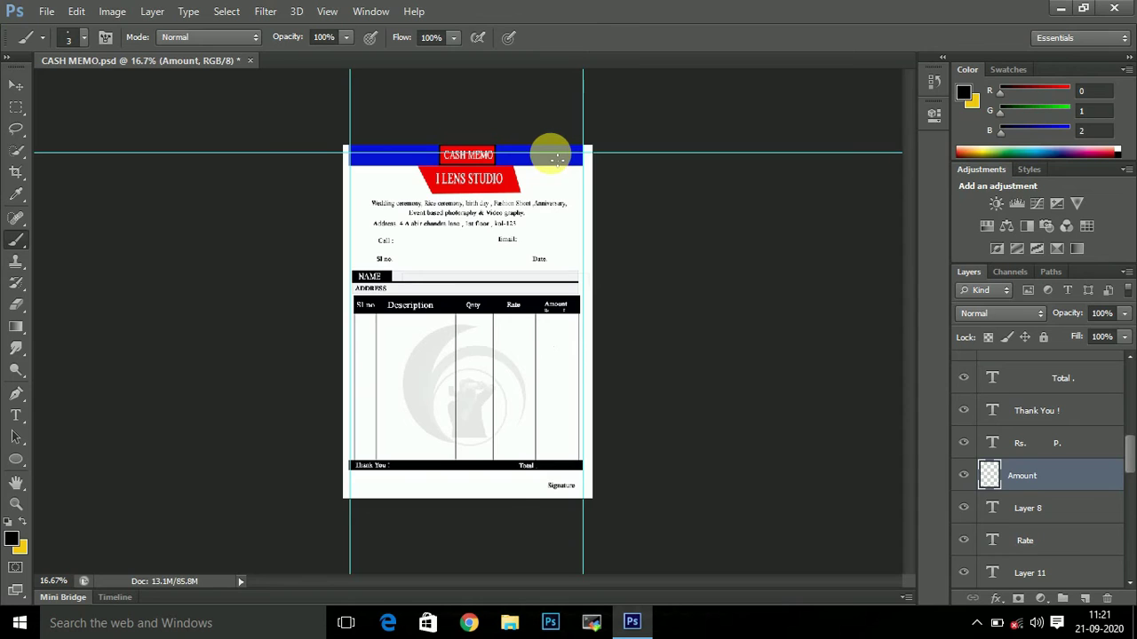
Marquee the blue band left and right of CASH MEMO, then add new Layer 12
key("ctrl+plus")
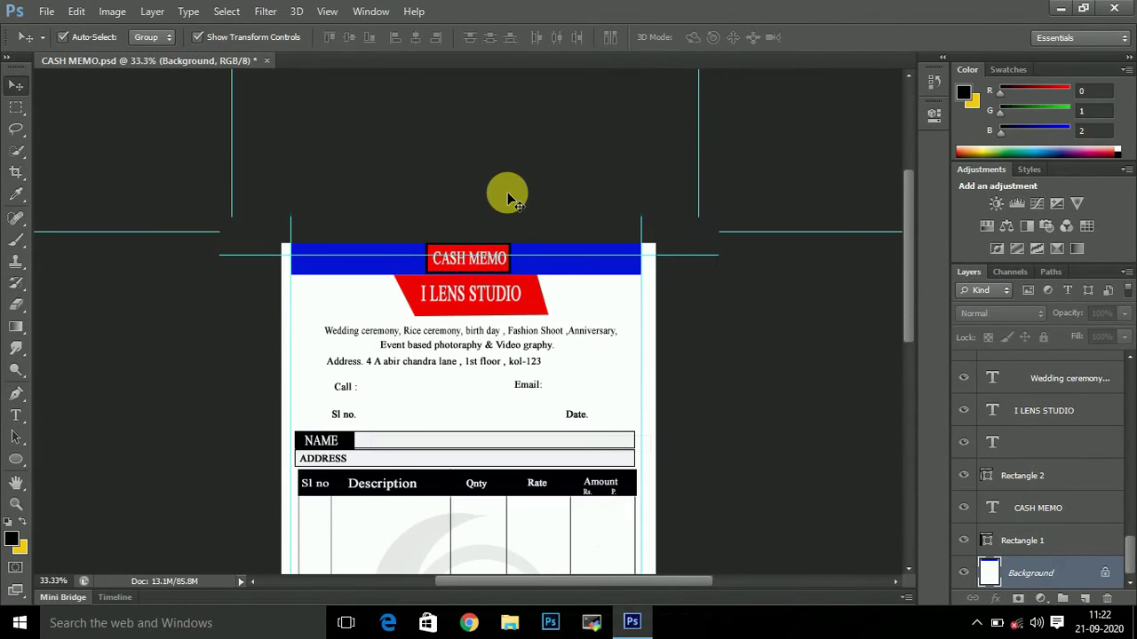
key("ctrl+plus")
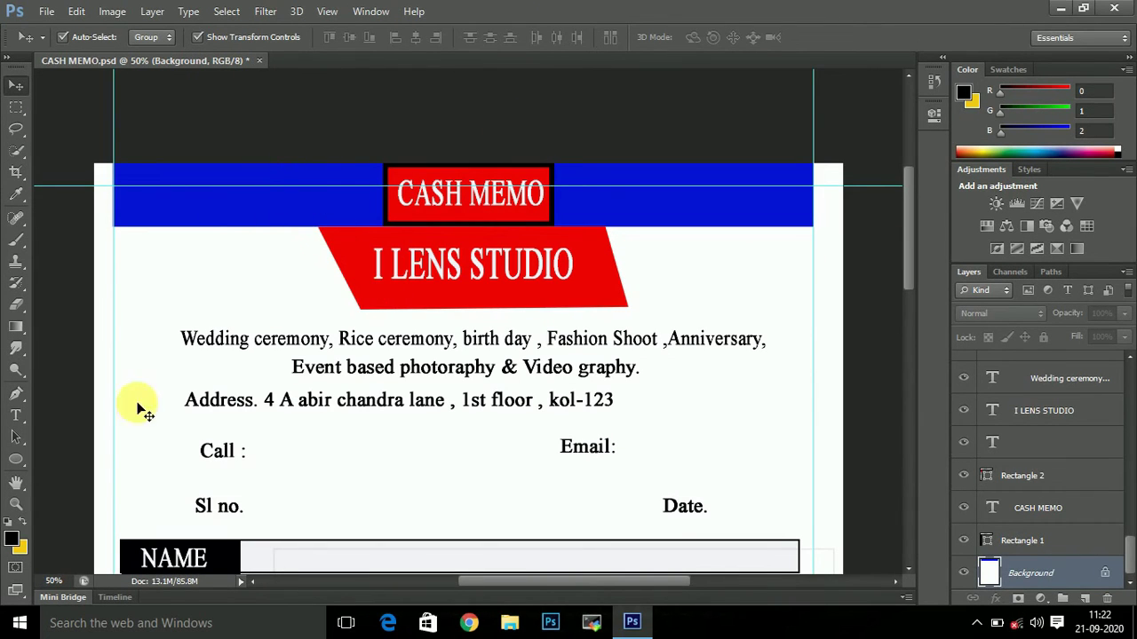
left_click(16, 107)
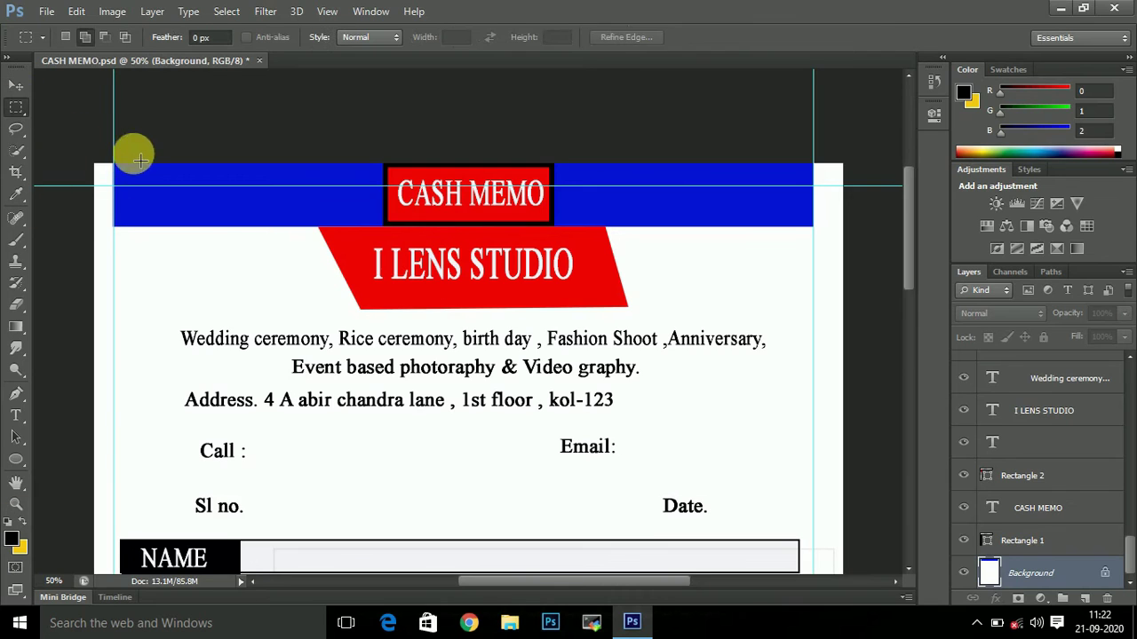
mouse_move(119, 169)
left_mouse_down()
mouse_move(373, 238)
mouse_move(391, 233)
mouse_move(383, 227)
left_mouse_up()
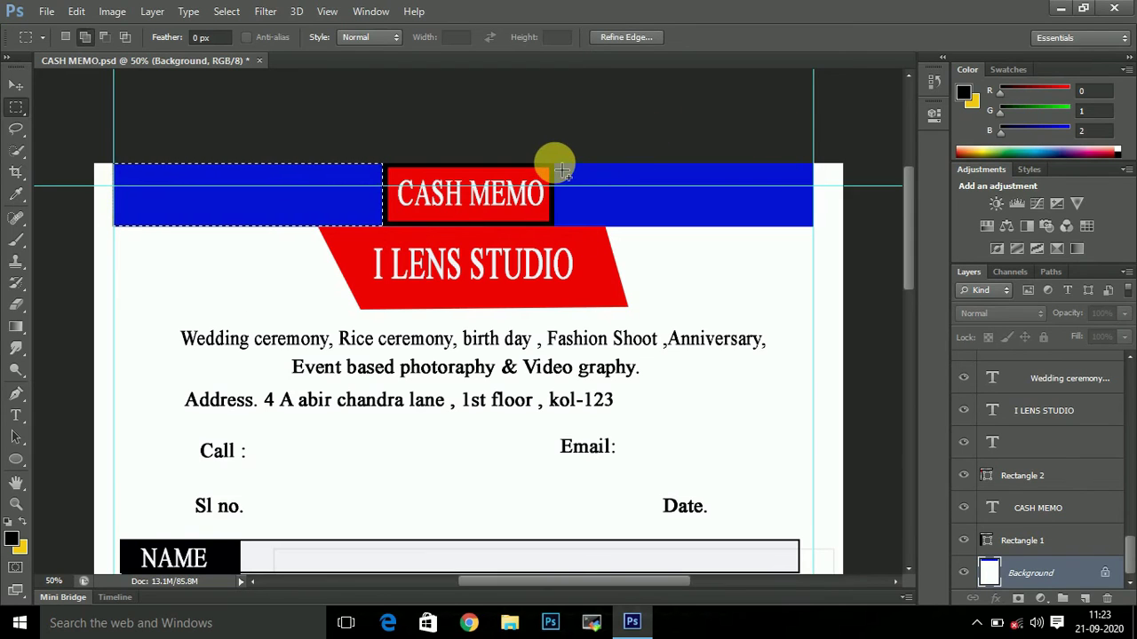
left_click_drag(554, 164, 825, 233)
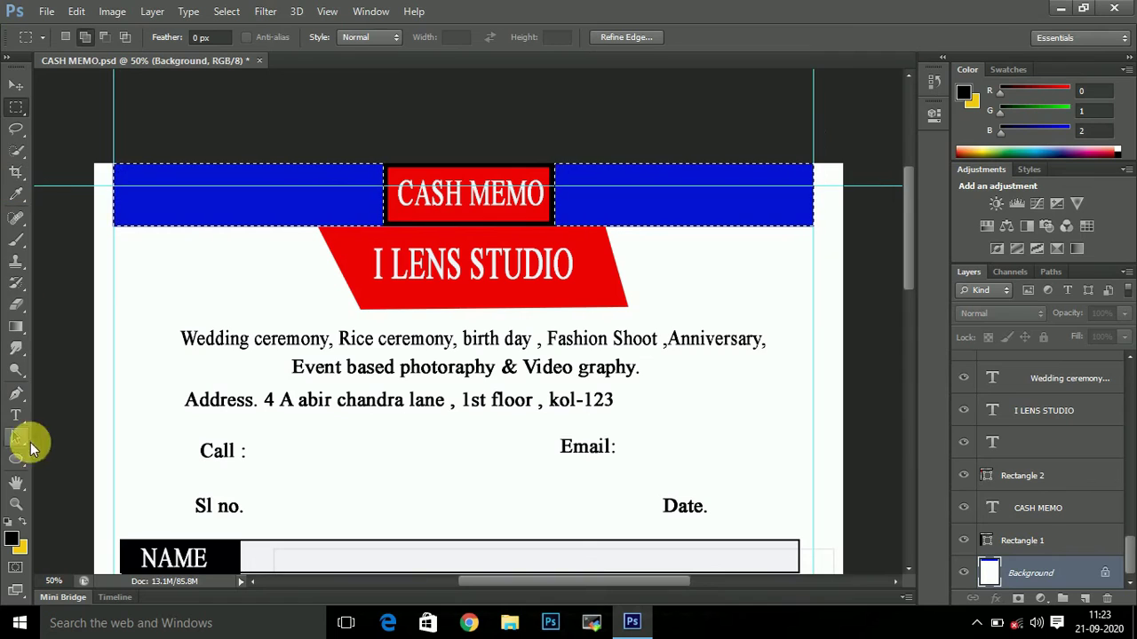
left_click(1084, 598)
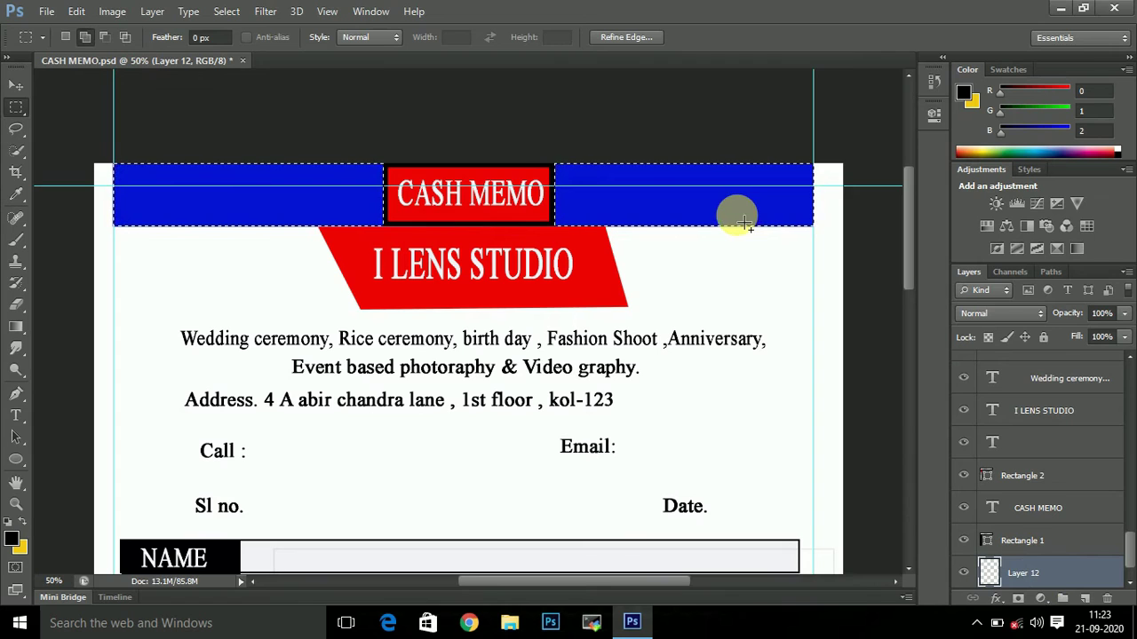
Set teal foreground and bright teal background colours, then fill the band with bright teal
left_click(13, 542)
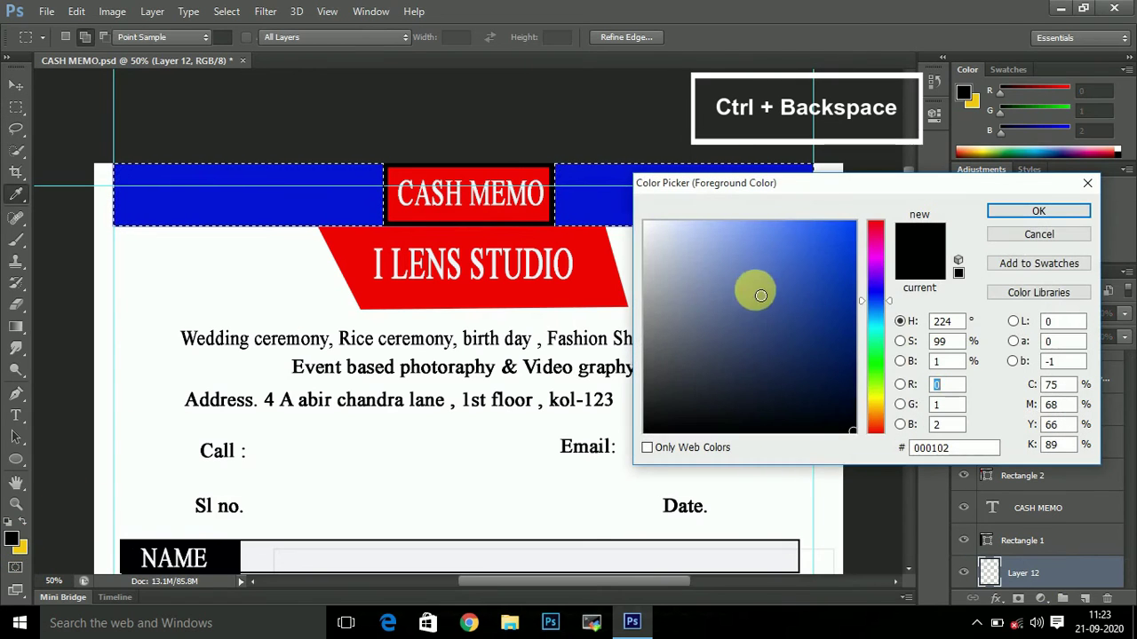
left_click(879, 328)
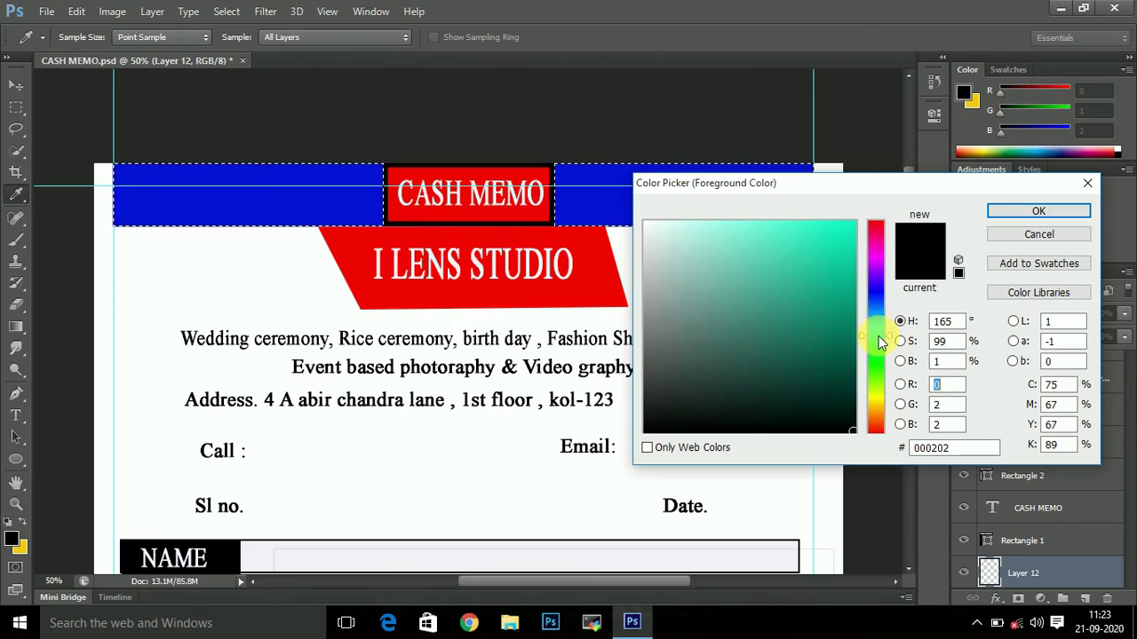
left_click(852, 297)
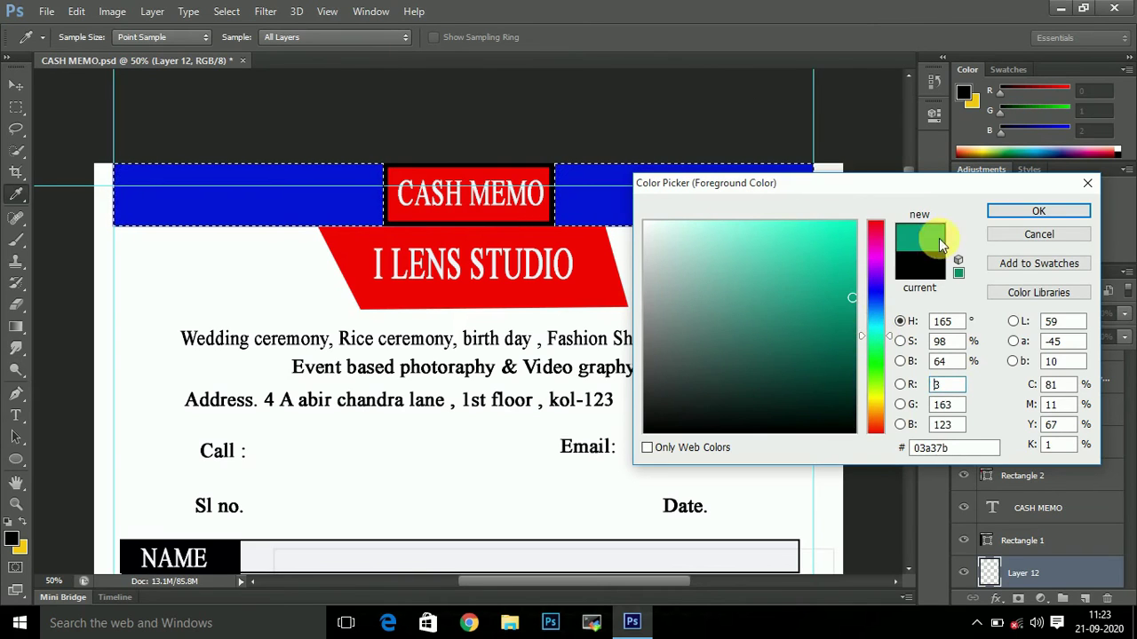
left_click(1007, 213)
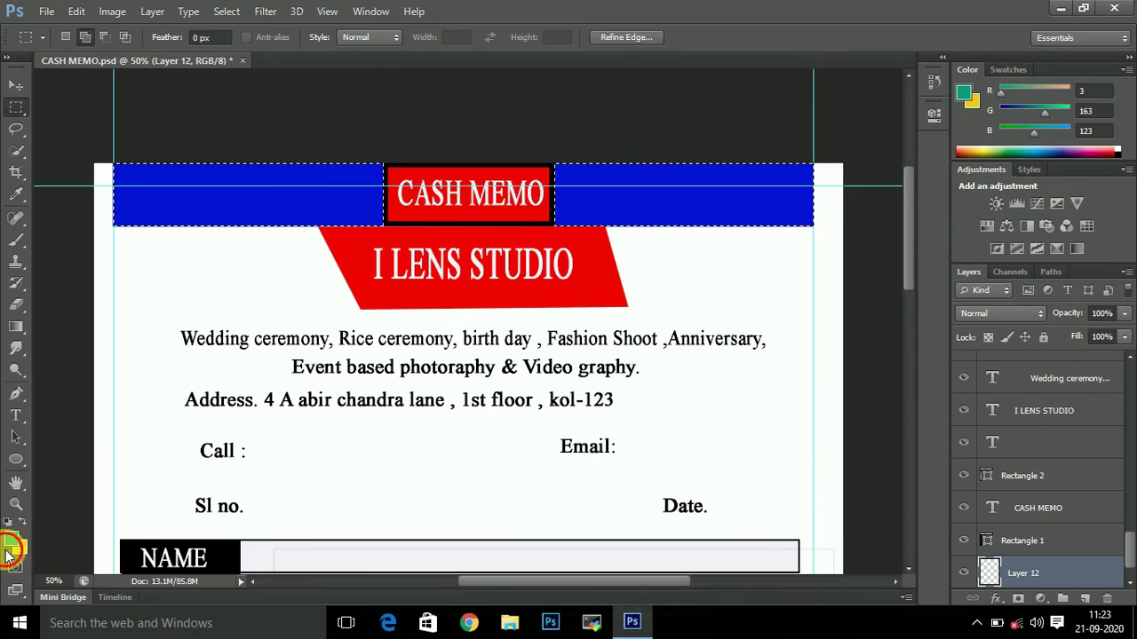
left_click(7, 555)
left_click(874, 334)
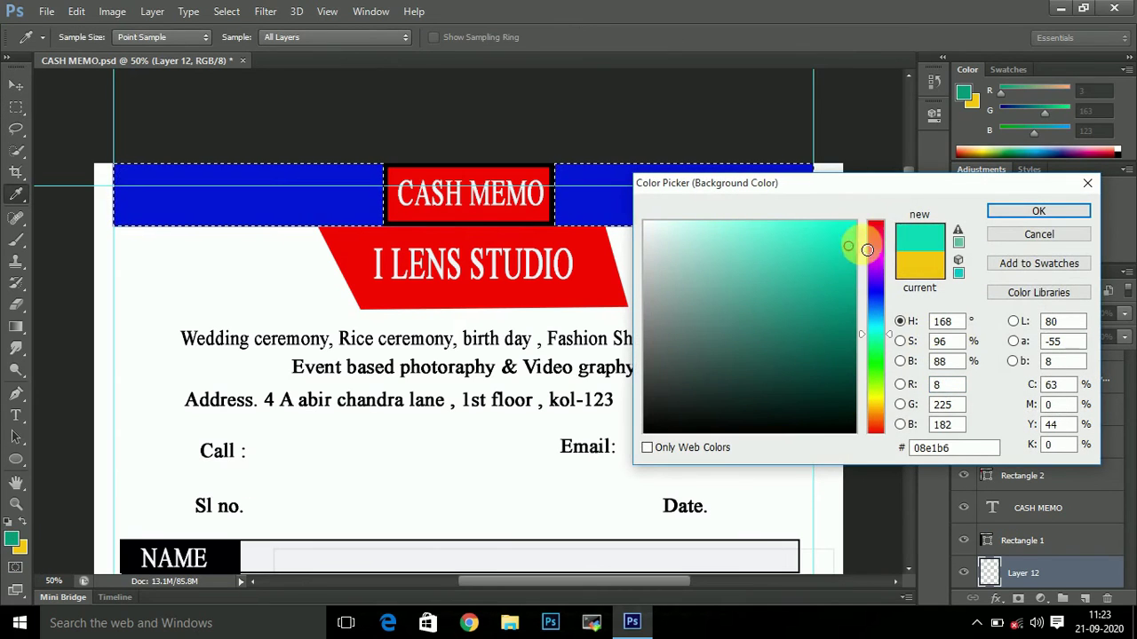
left_click(1038, 213)
key("ctrl+BackSpace")
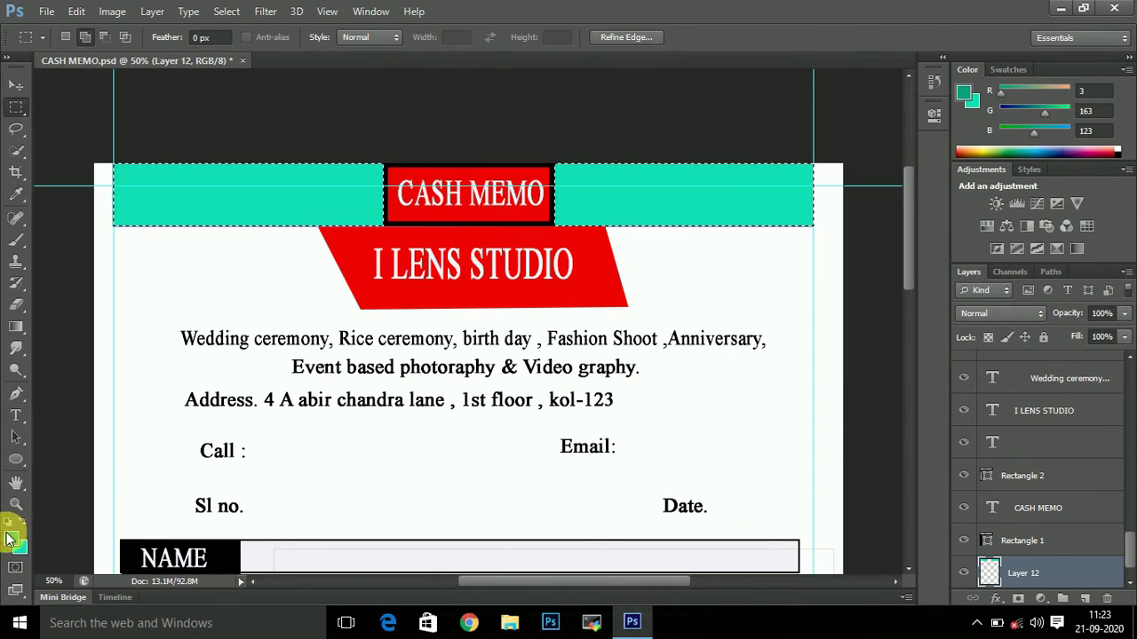
Change the foreground colour to a dark navy blue
left_click(12, 539)
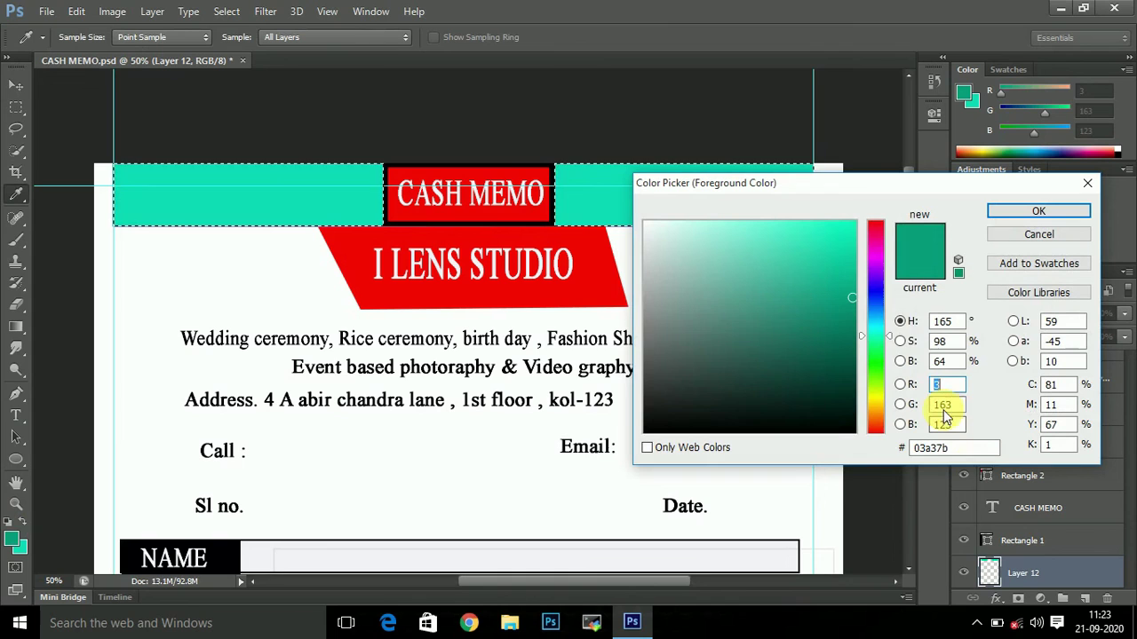
left_click(882, 251)
mouse_move(838, 304)
left_mouse_down()
mouse_move(856, 392)
mouse_move(744, 230)
mouse_move(788, 224)
left_mouse_up()
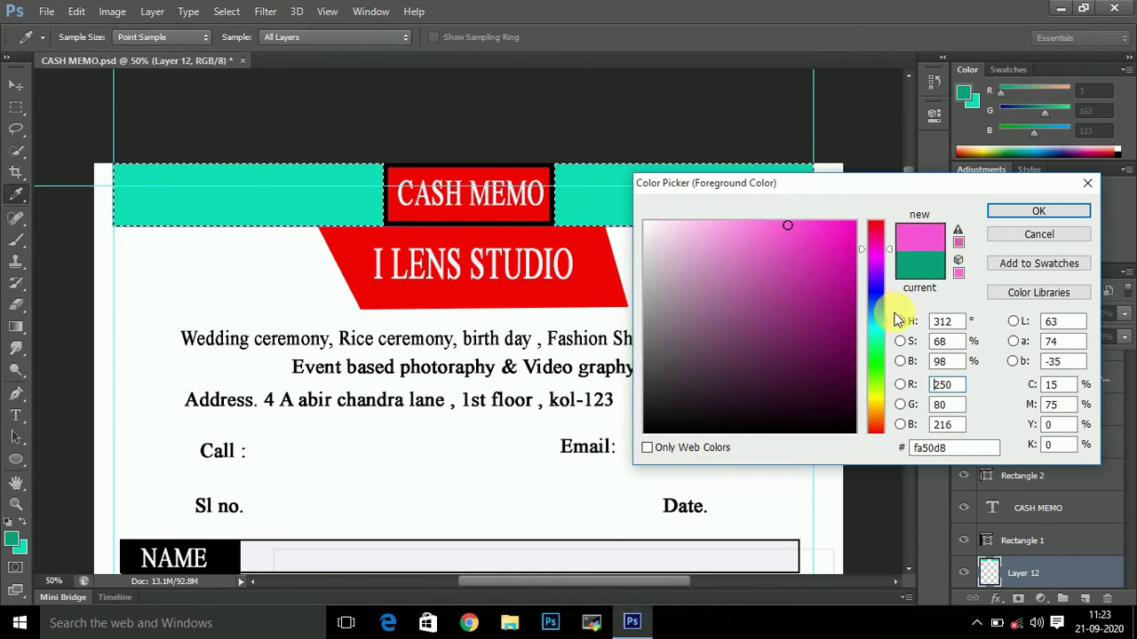
mouse_move(879, 318)
left_mouse_down()
mouse_move(877, 332)
mouse_move(876, 308)
left_mouse_up()
left_click(877, 355)
left_click(860, 360)
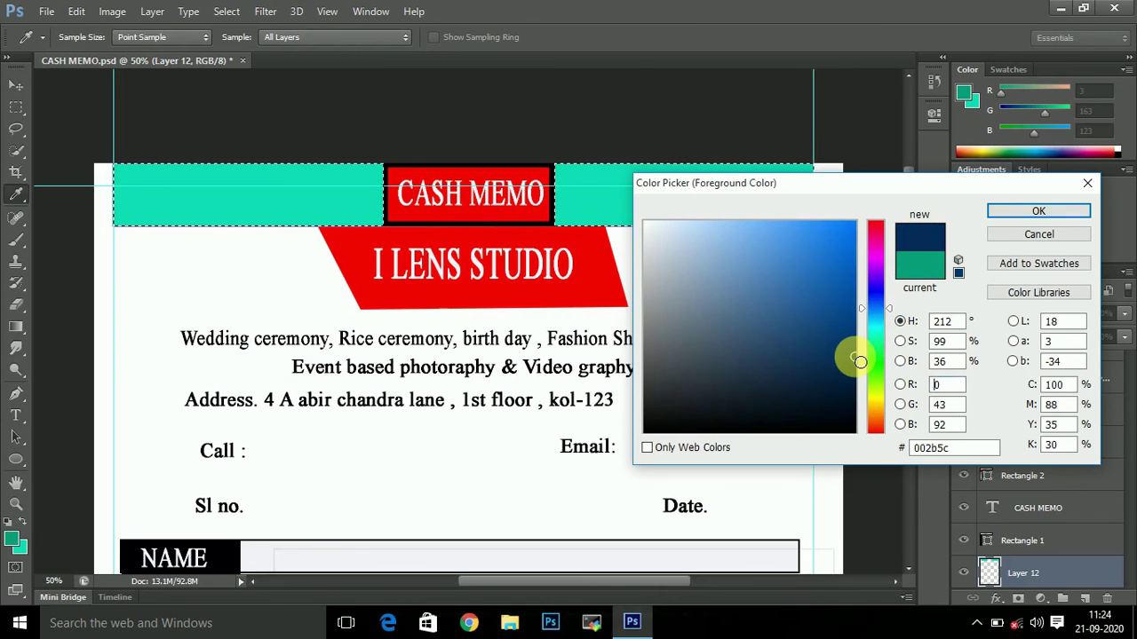
left_click(1038, 211)
Set a dark teal background colour and fill the selected band with it
left_click(20, 547)
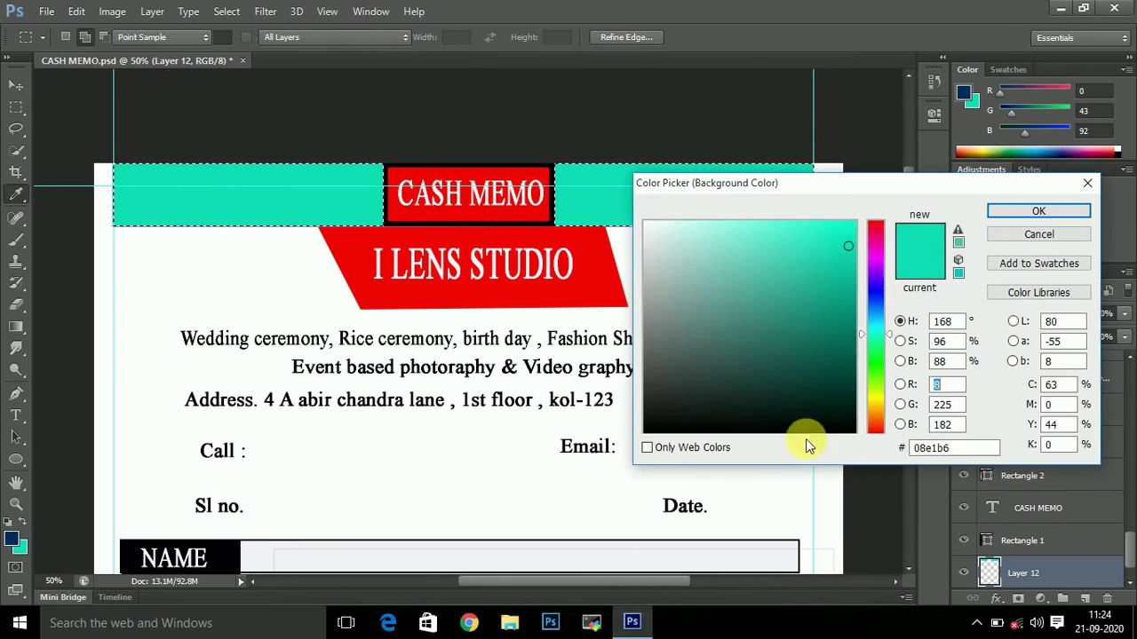
left_click(877, 277)
left_click(876, 334)
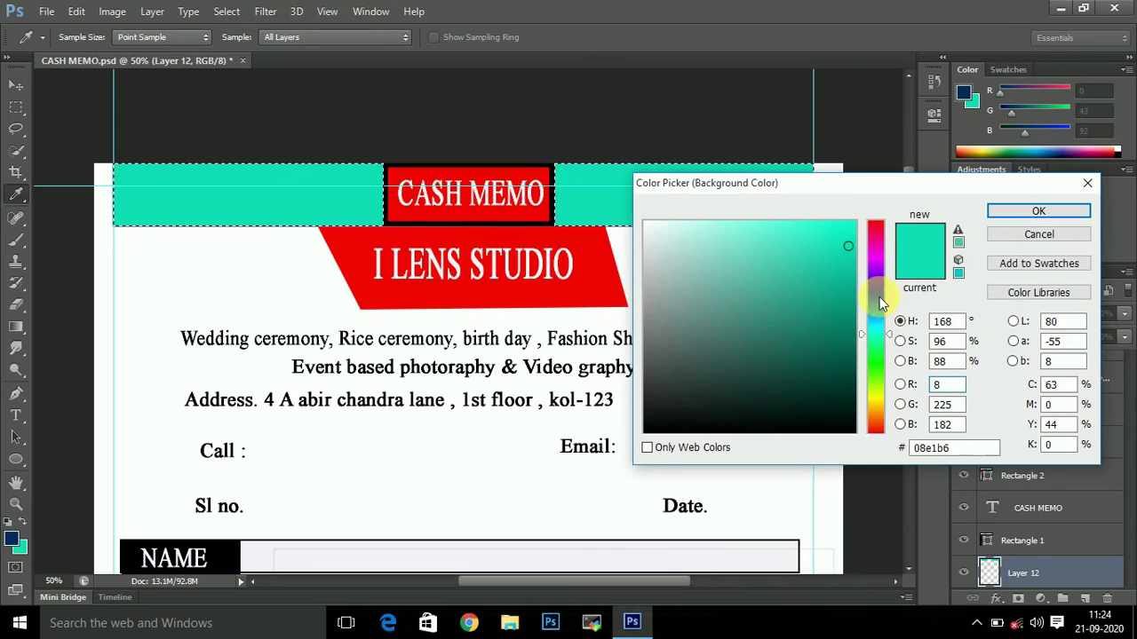
left_click_drag(877, 259, 879, 327)
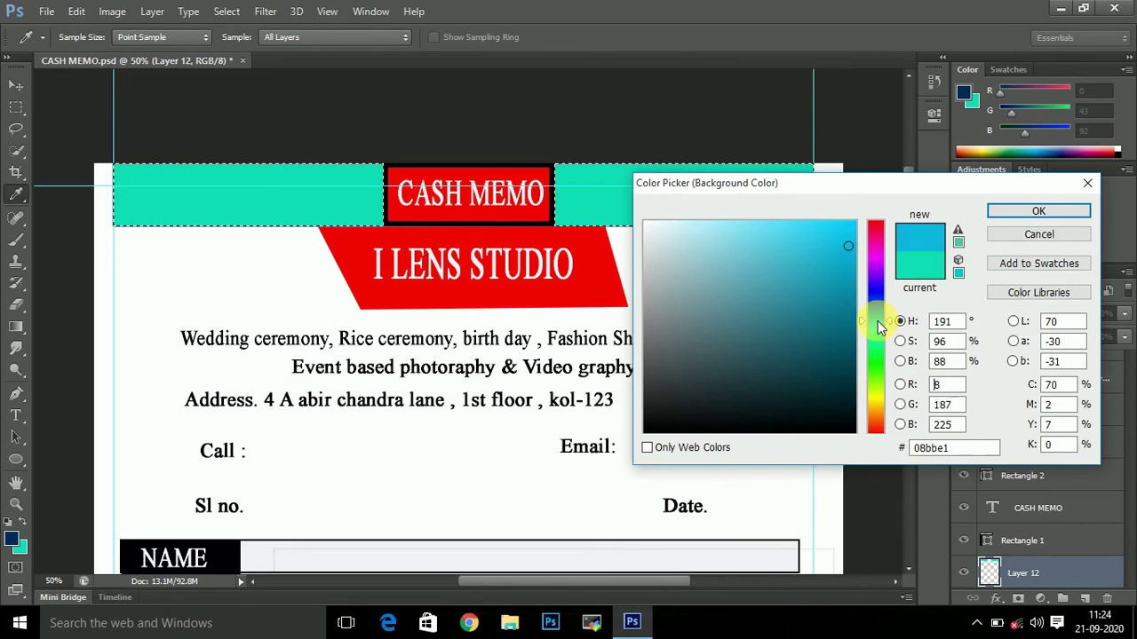
left_click(850, 371)
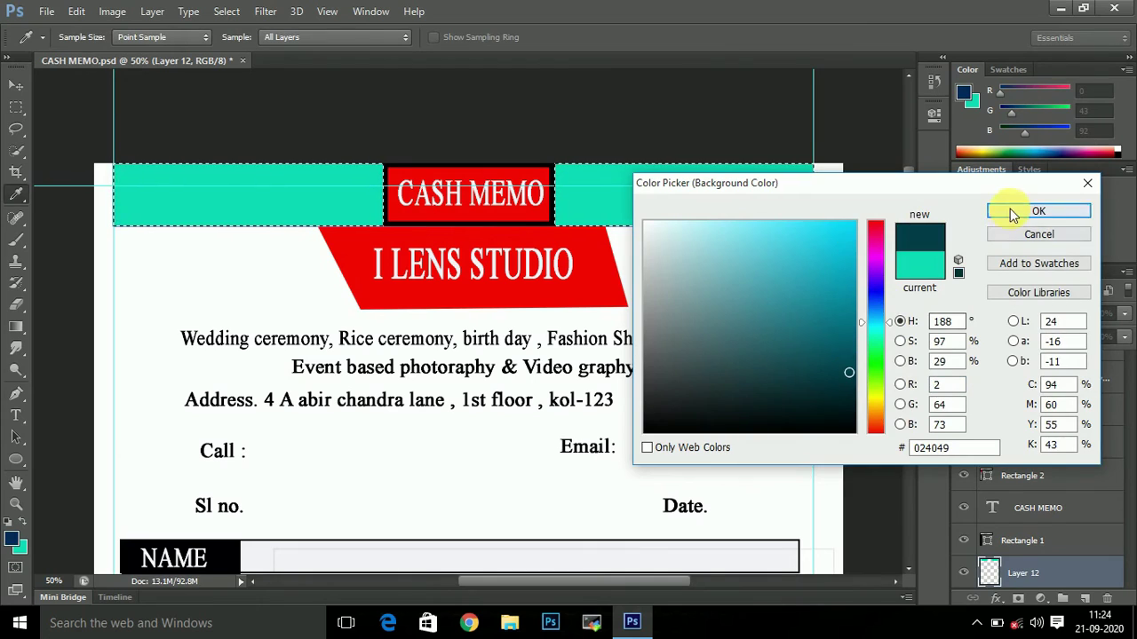
left_click(1035, 213)
key("m")
key("alt+BackSpace")
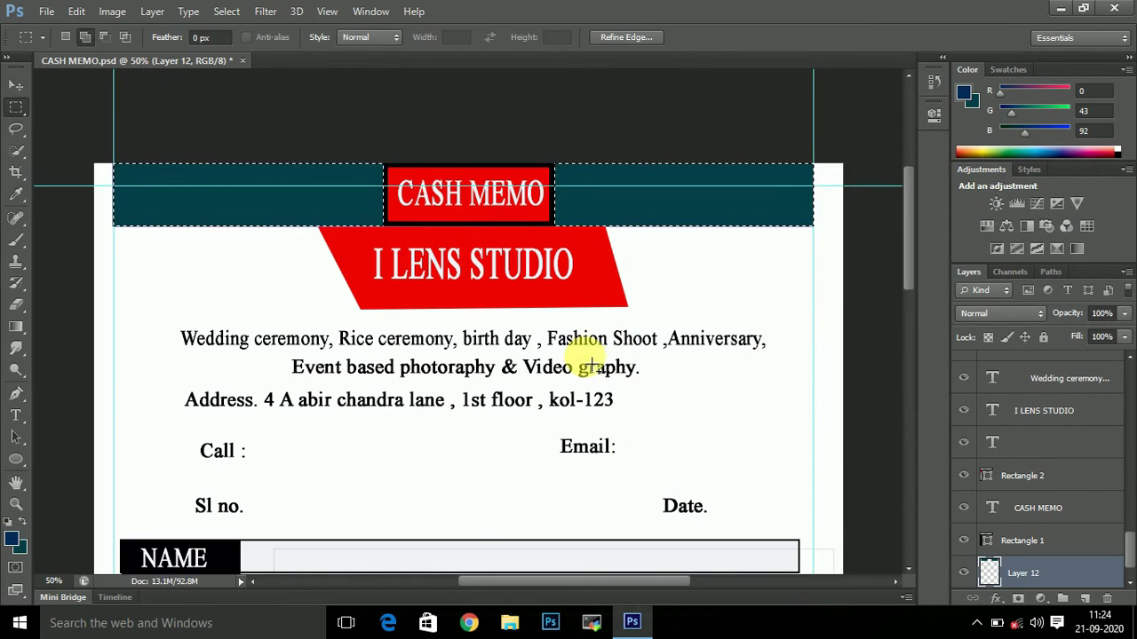
Fill the empty gaps at both ends of the band with dark teal
left_click(751, 283)
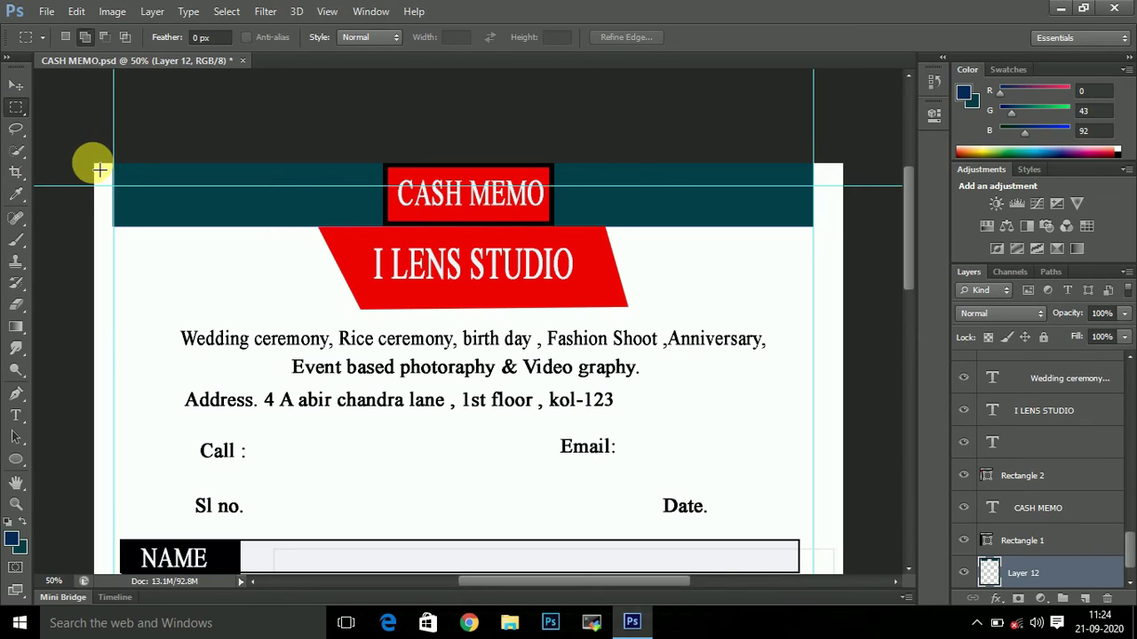
mouse_move(100, 169)
left_mouse_down()
mouse_move(123, 234)
mouse_move(114, 227)
left_mouse_up()
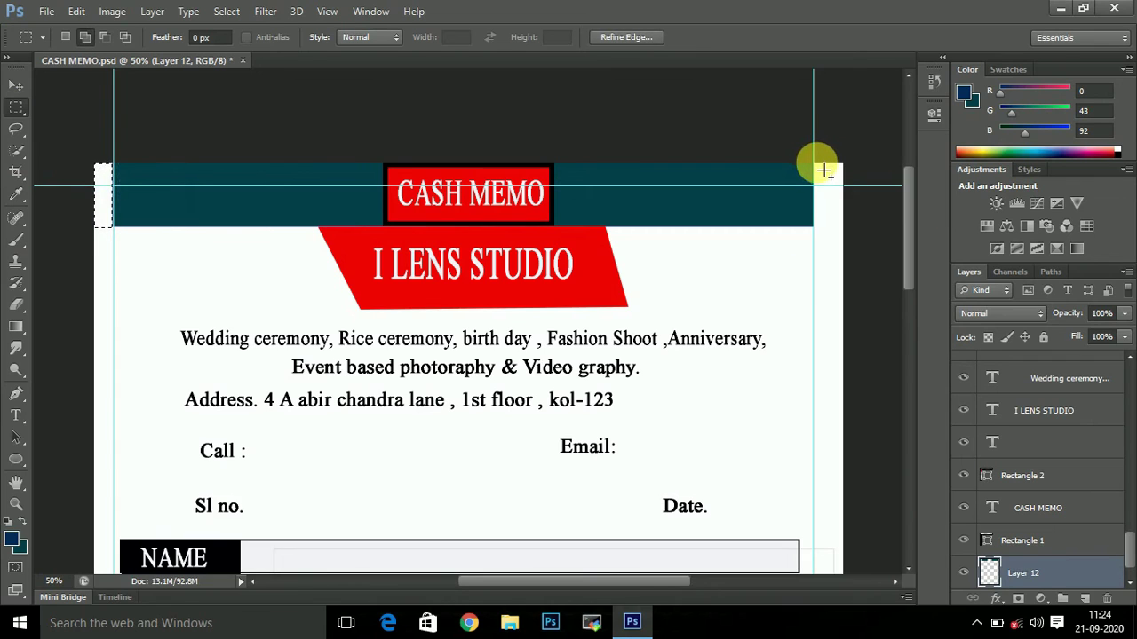
left_click_drag(825, 171, 855, 235)
key("alt+BackSpace")
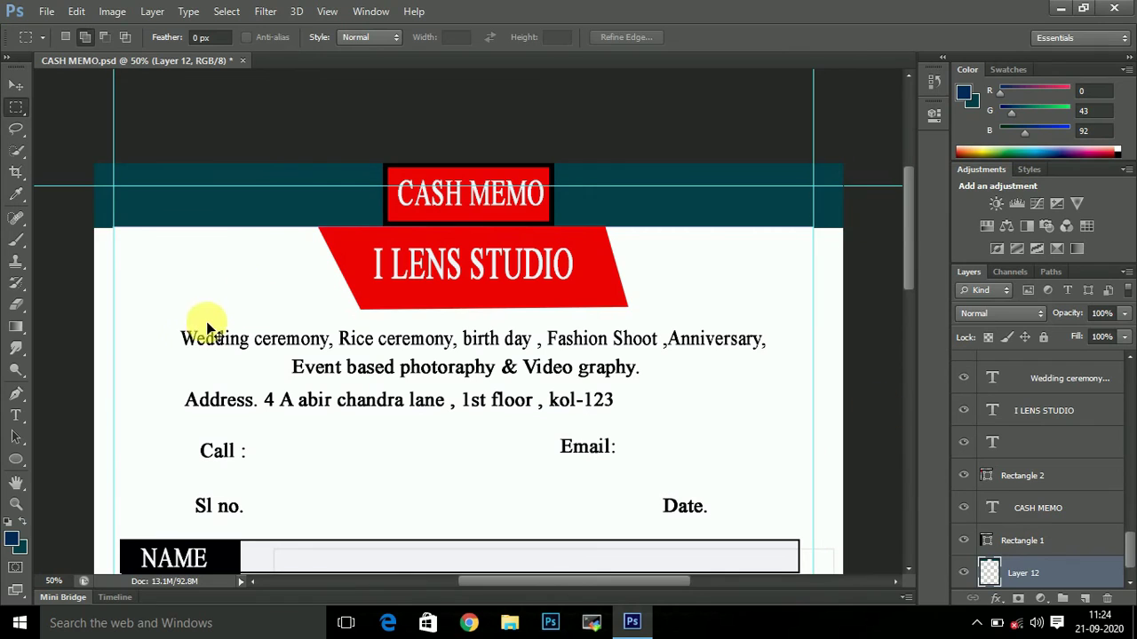
Free-transform the band layer so its right corner meets the page edge
key("ctrl+t")
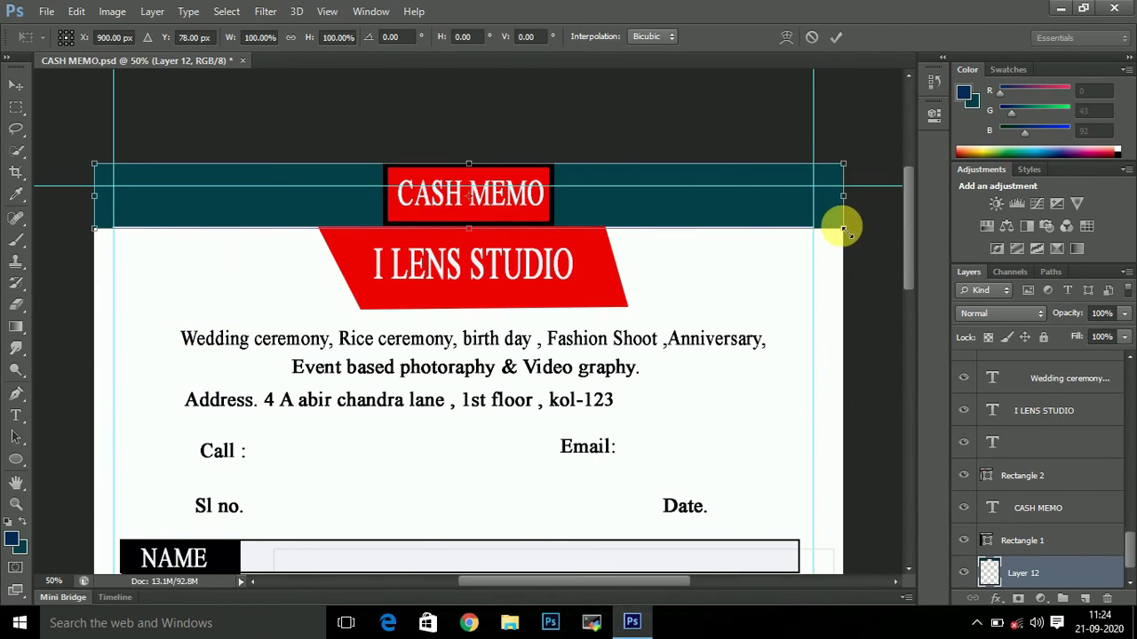
left_click(836, 37)
left_click(16, 85)
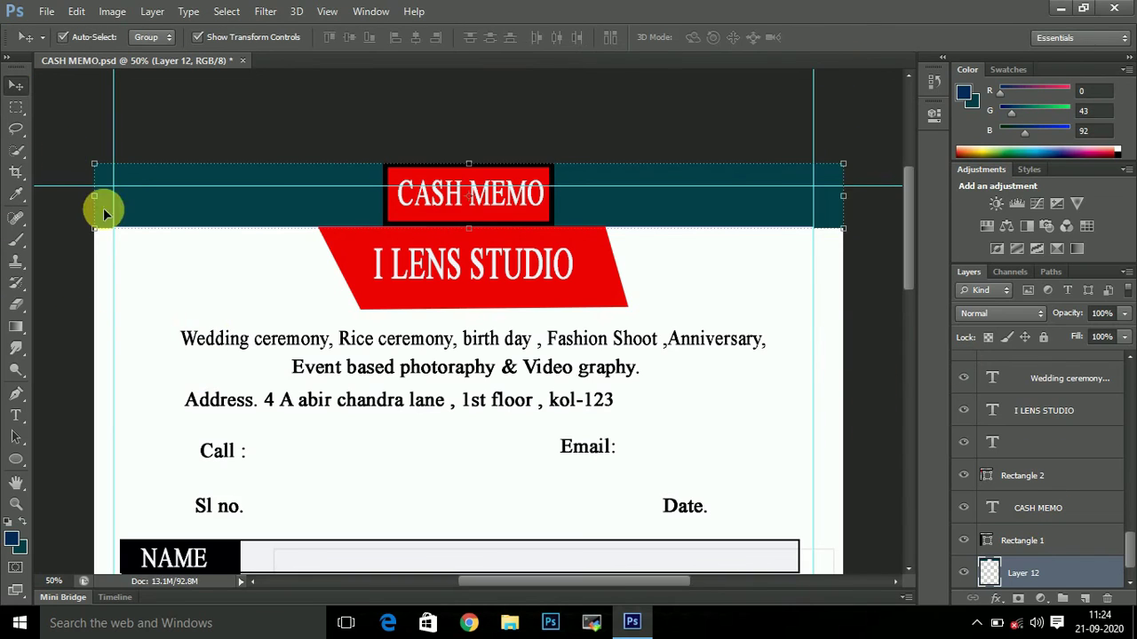
left_click(105, 206)
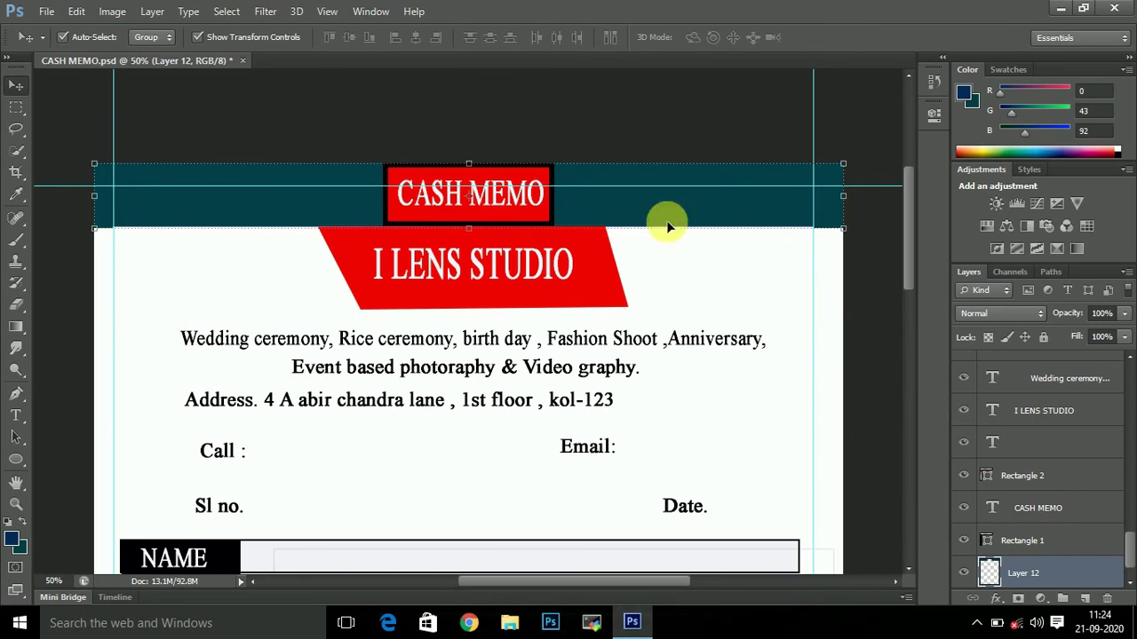
left_click(842, 229)
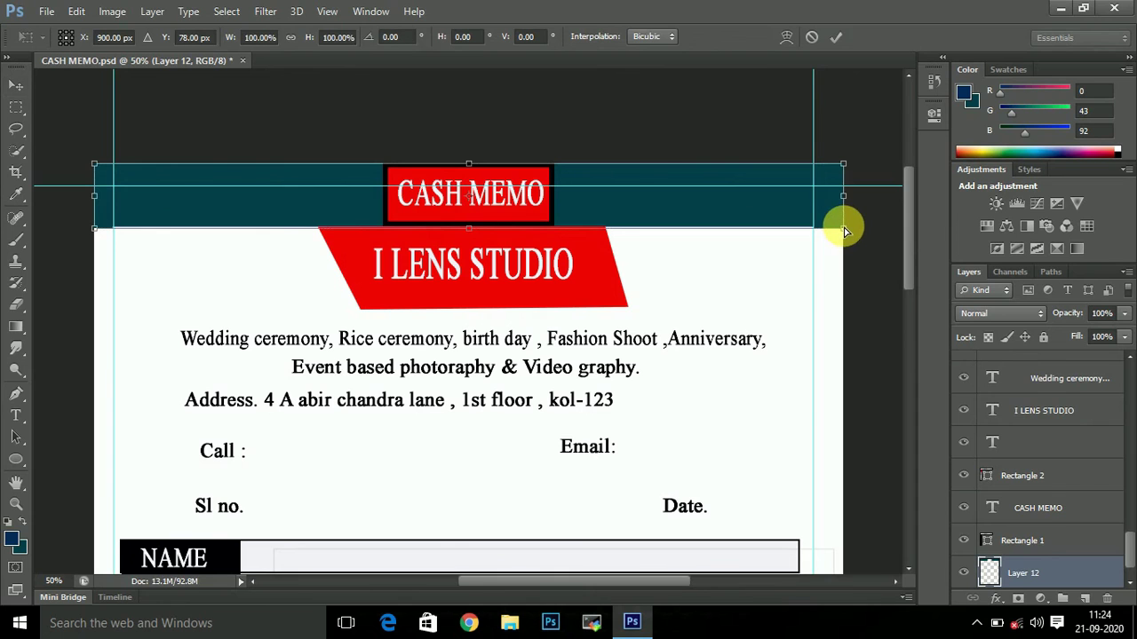
left_click_drag(842, 230, 844, 232)
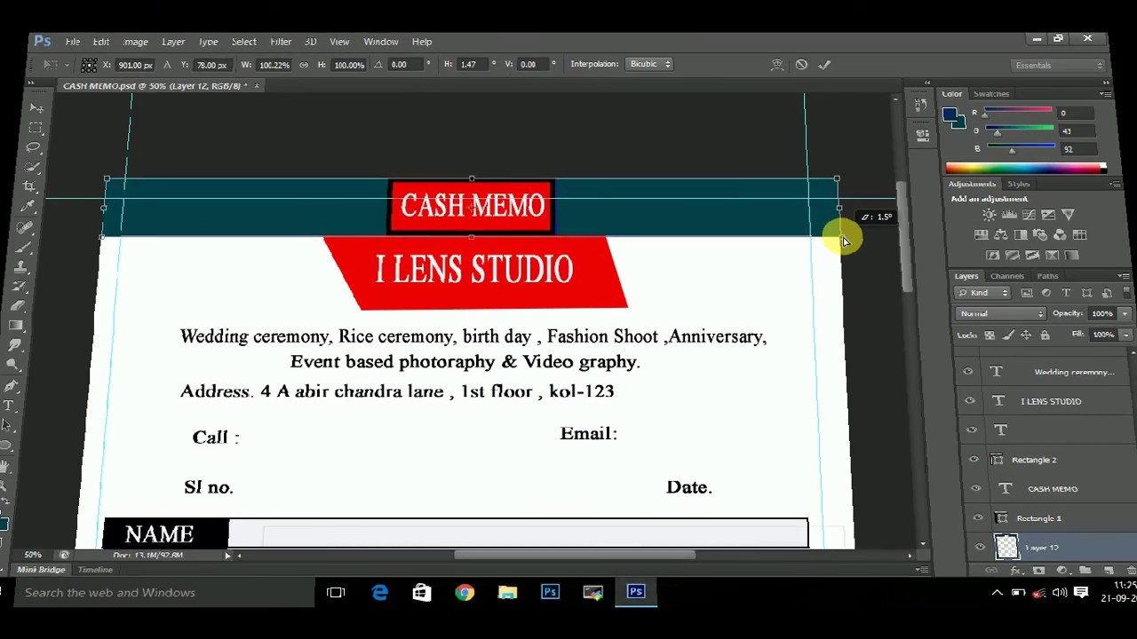
key("ctrl+minus")
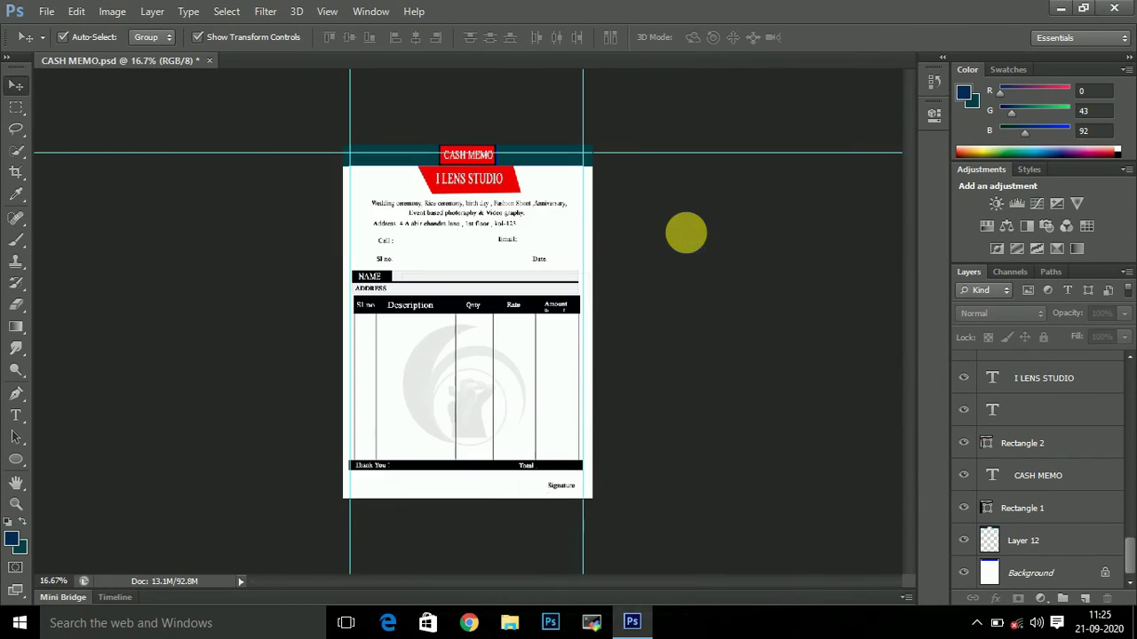